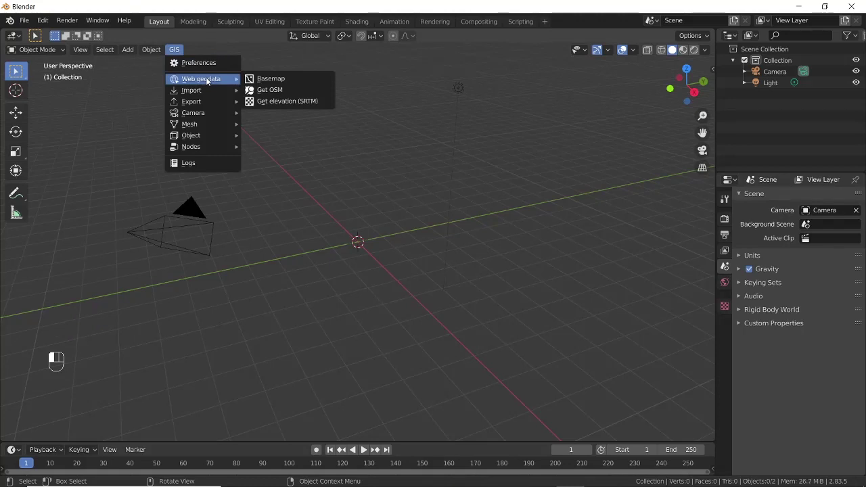
Load a Google Satellite basemap and go to Kari Motor Speedway at zoom level 15
click(262, 78)
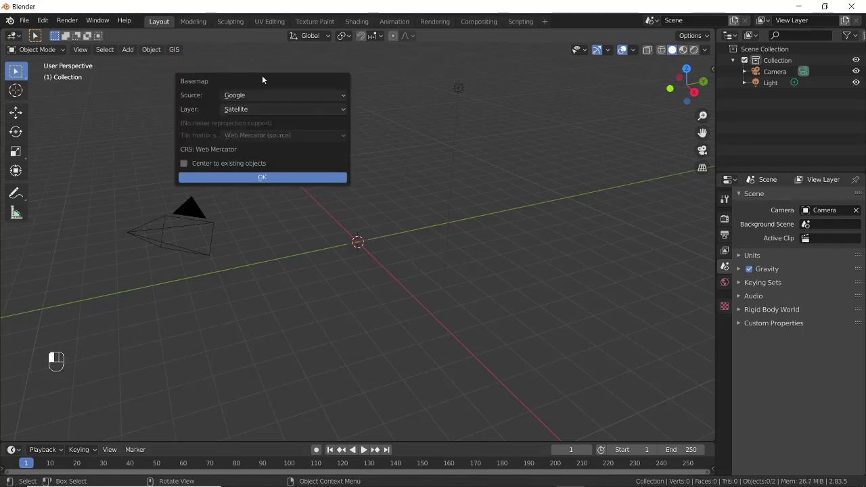
click(309, 178)
key(g)
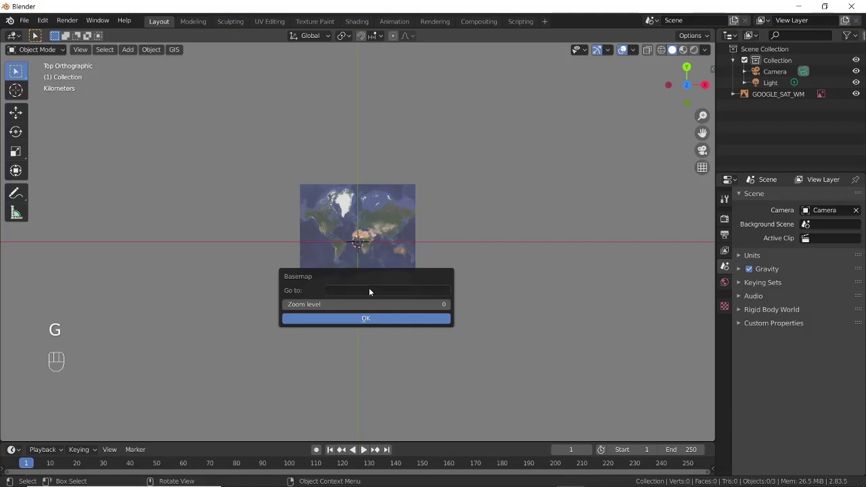
click(370, 291)
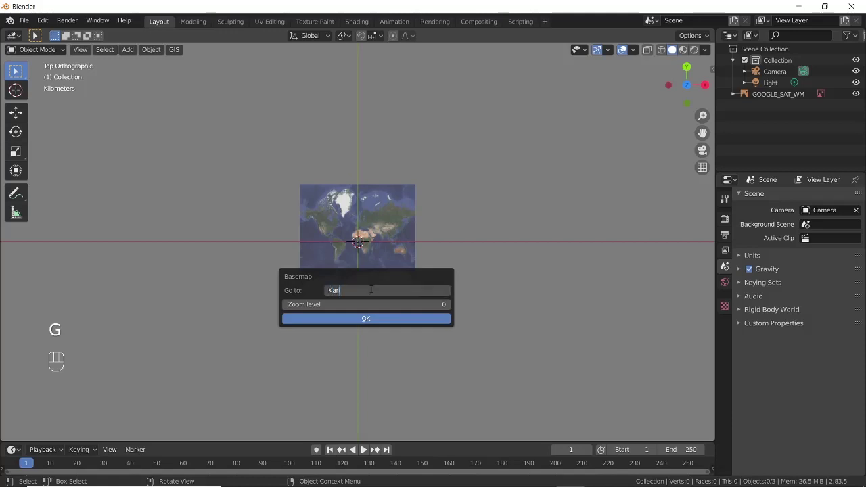
text(Kari Motor Speedway)
click(387, 303)
click(387, 305)
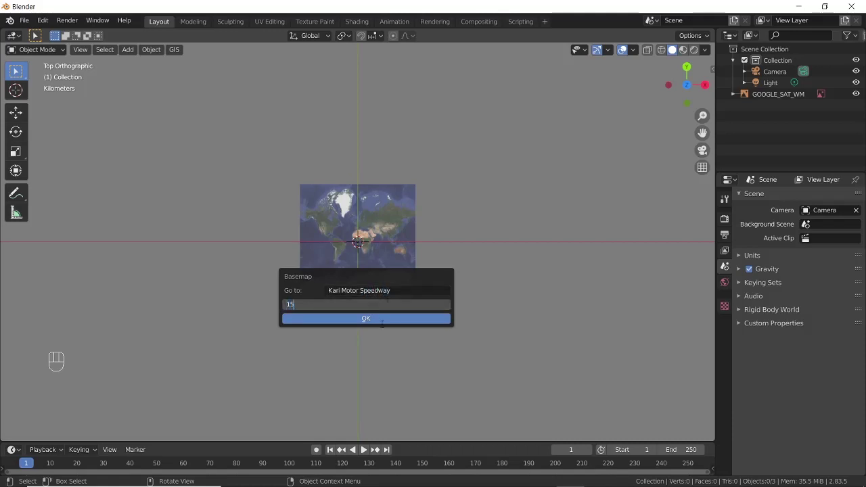
click(388, 319)
click(387, 320)
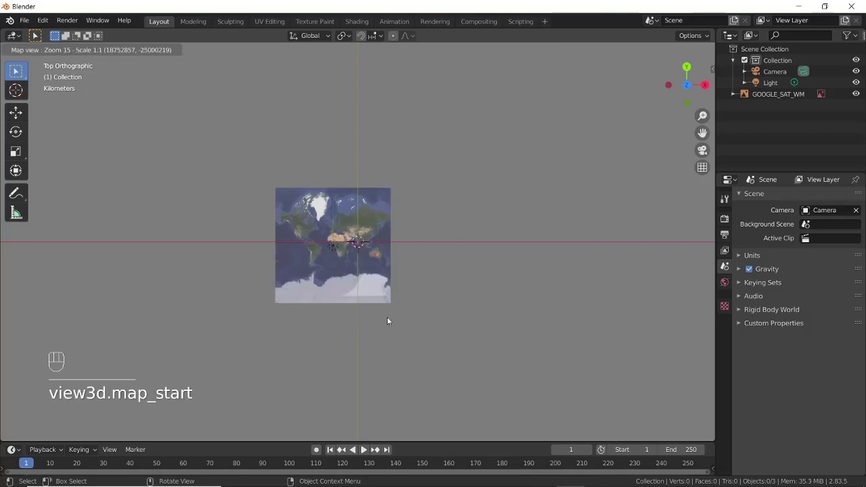
Frame the whole race circuit in the basemap and export that map area as a textured mesh plane
scroll(382, 312, up, 3)
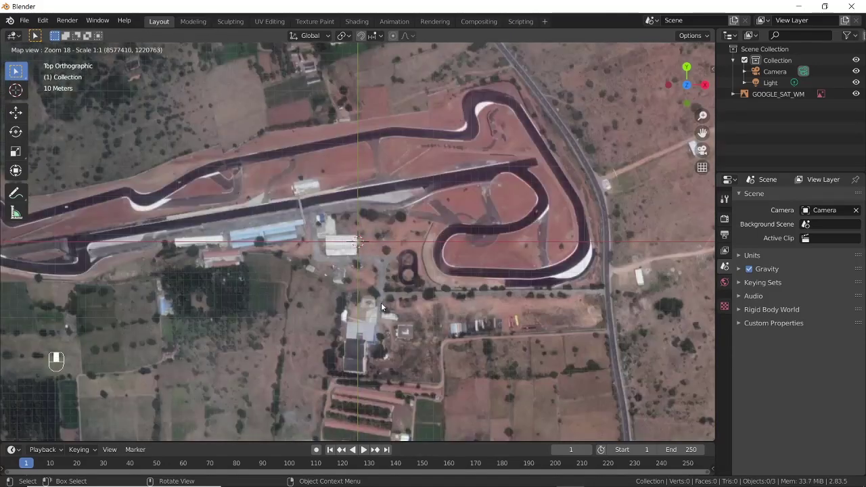
middle_drag(365, 291, 449, 340)
key(e)
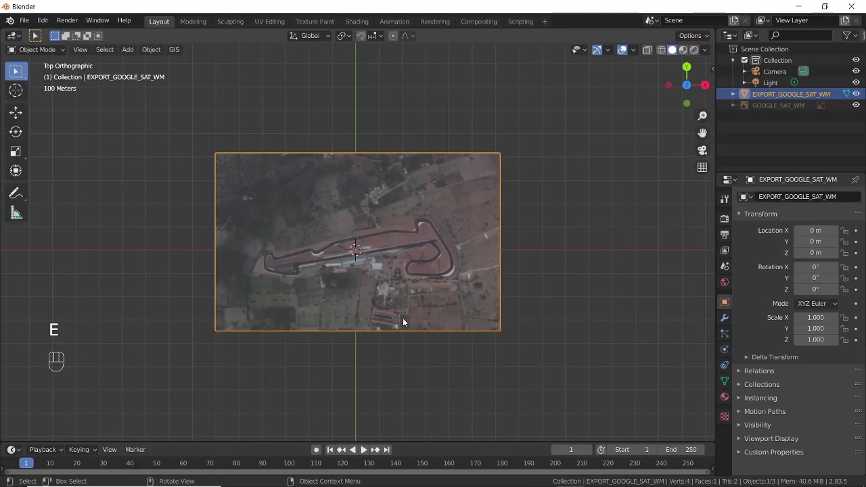
Apply elevation data to the exported satellite plane using the OpenTopography SRTM 30m server
middle_drag(282, 311, 358, 242)
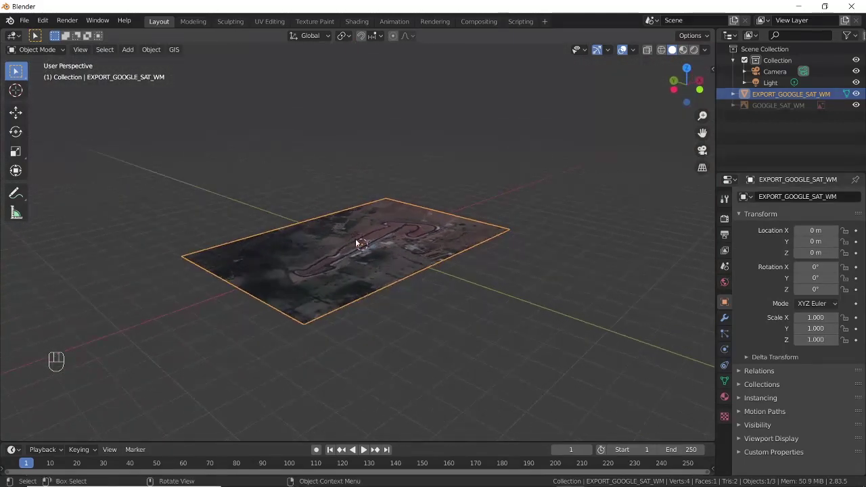
scroll(357, 241, up, 3)
click(174, 50)
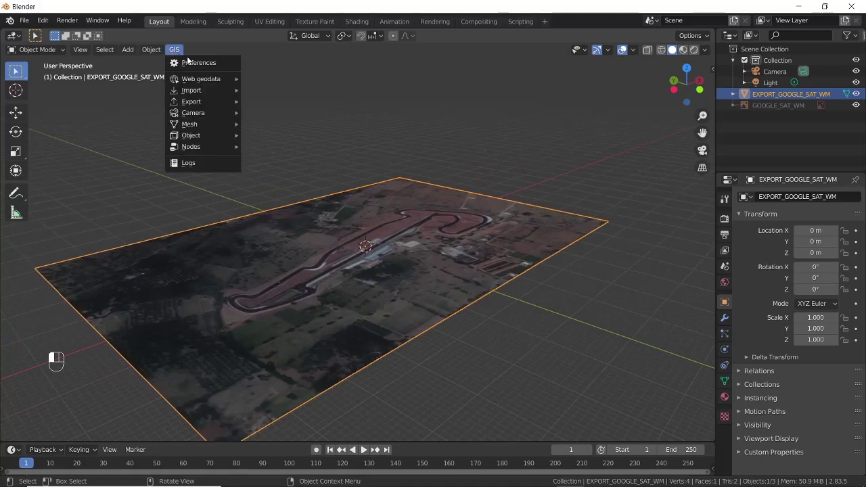
mouse_move(203, 80)
click(285, 101)
click(342, 136)
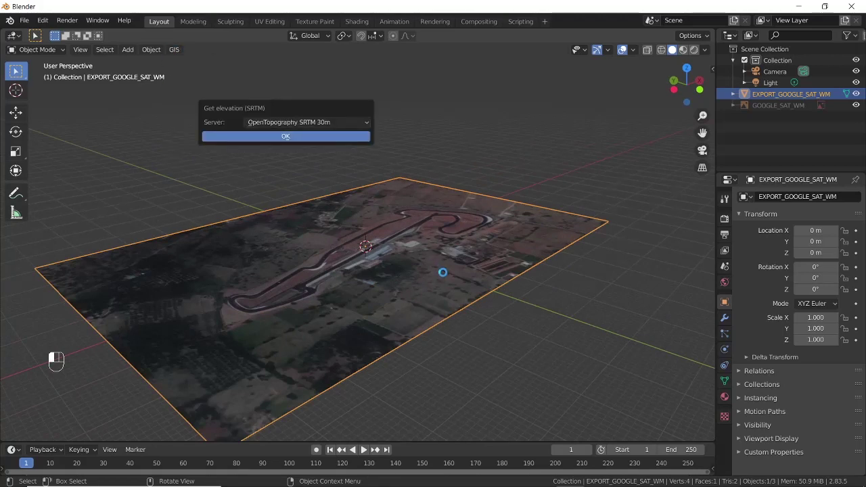
Look at the terrain from above in top view and set transform snapping to Face
shift+middle_drag(464, 144, 482, 197)
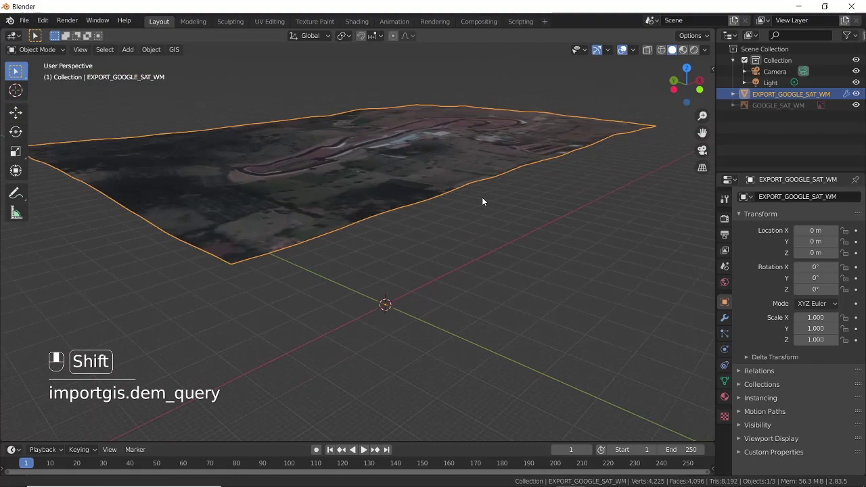
scroll(477, 220, up, 3)
middle_drag(474, 229, 455, 257)
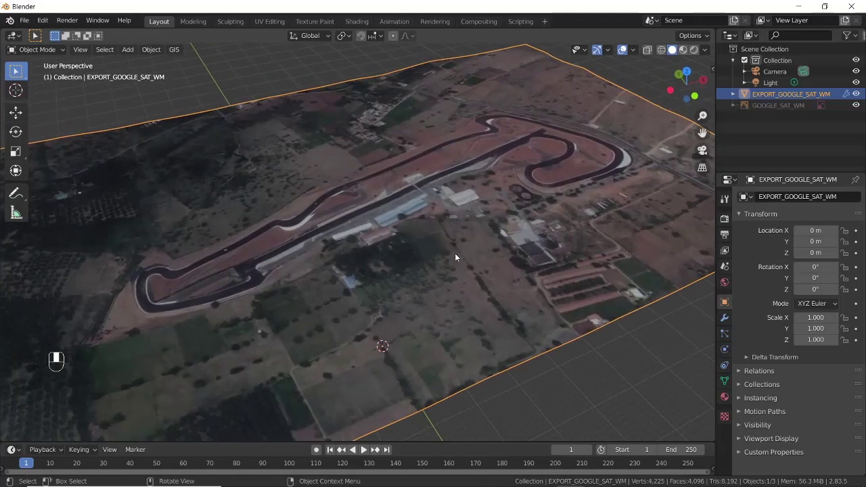
key(KP_7)
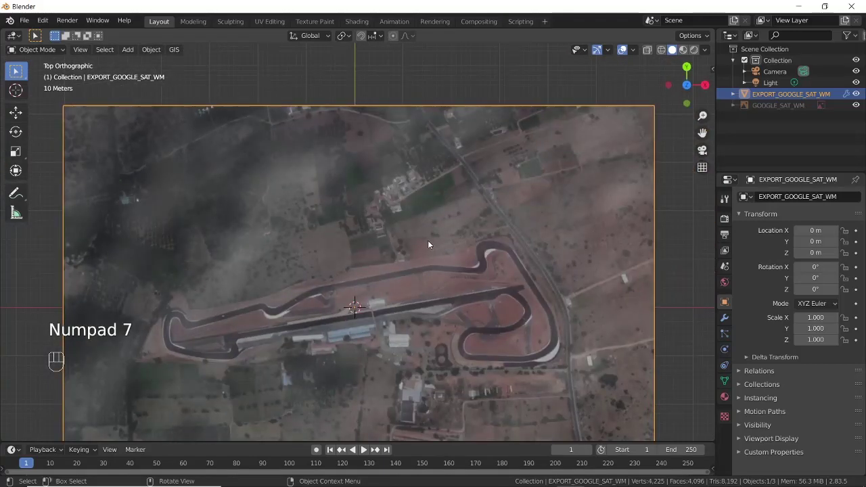
click(380, 37)
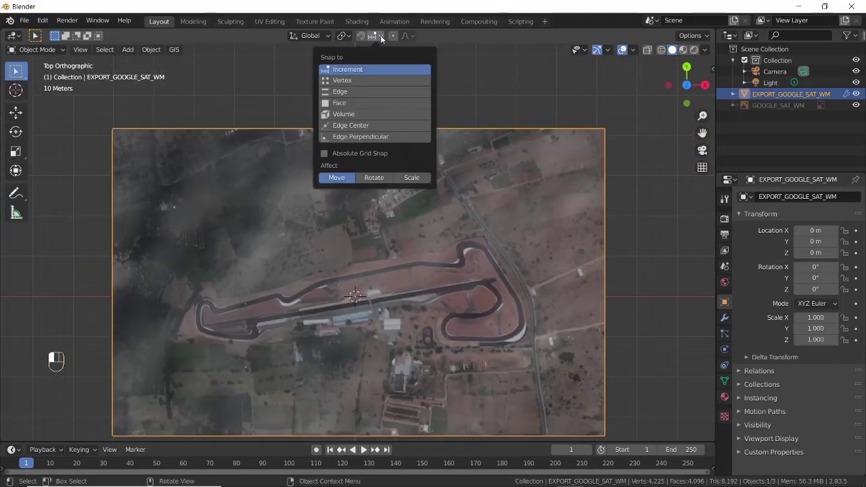
click(354, 105)
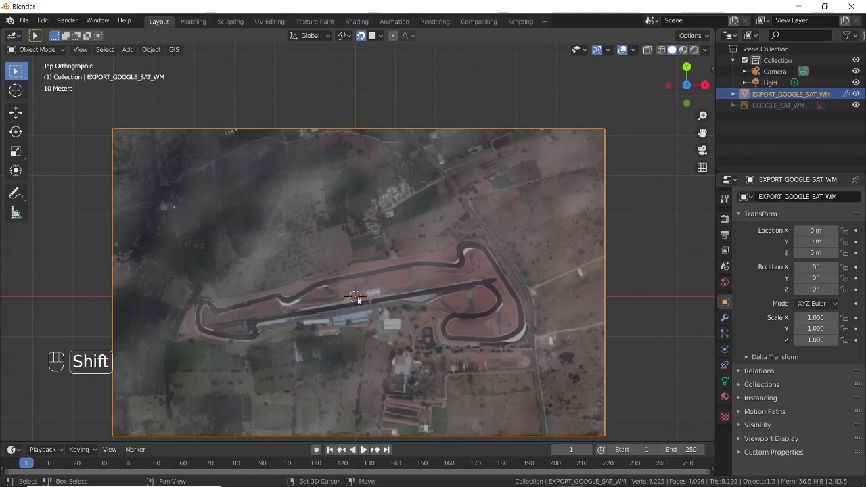
Add a plane mesh and move it onto the track straight, just west of the footbridge
key(shift+a)
mouse_move(357, 297)
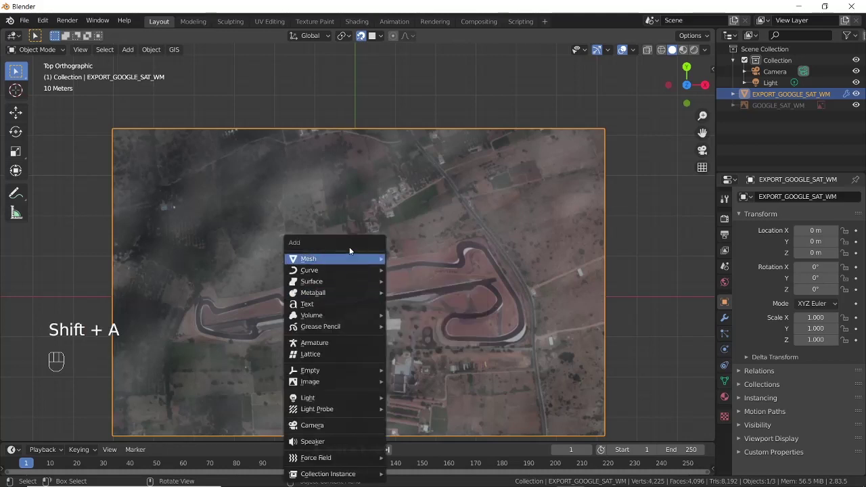
mouse_move(349, 257)
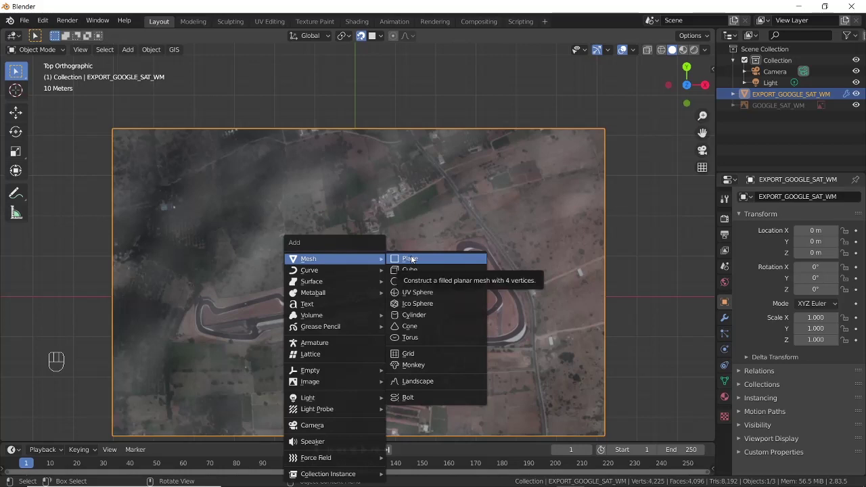
click(411, 259)
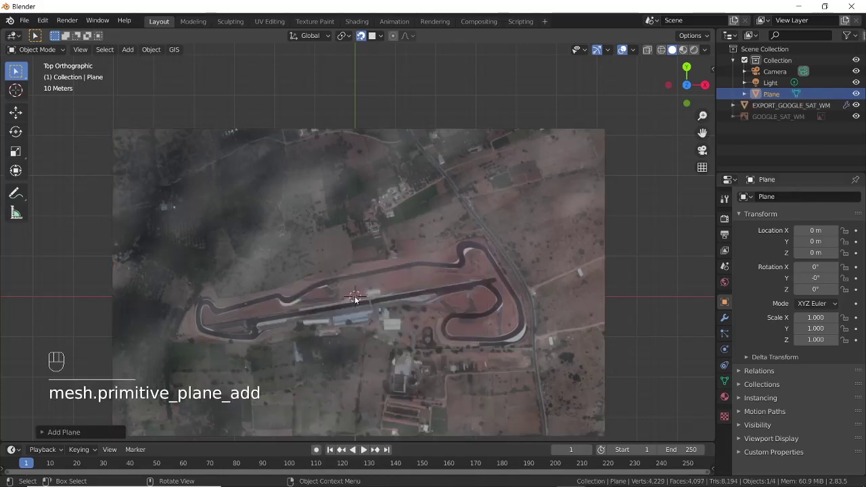
shift+middle_drag(446, 297, 421, 305)
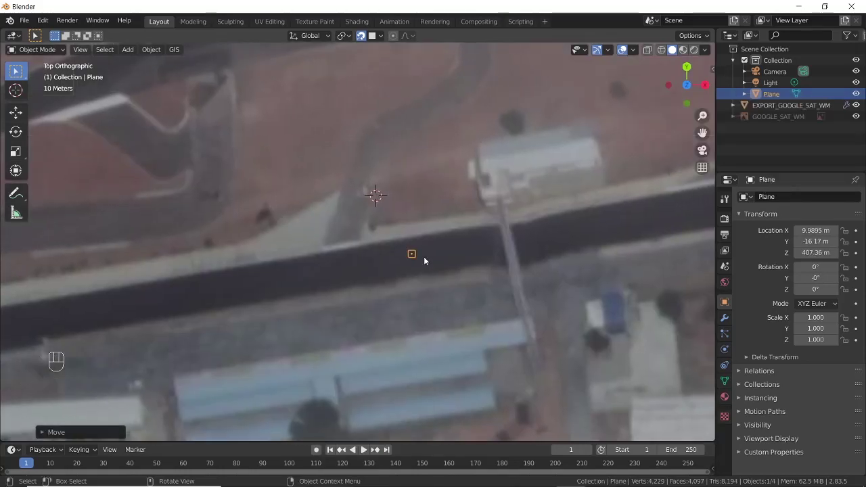
Fit the plane to the straight's width and direction with a scale of about 4.8 and a Z rotation of about 8.9°
key(s)
click(474, 265)
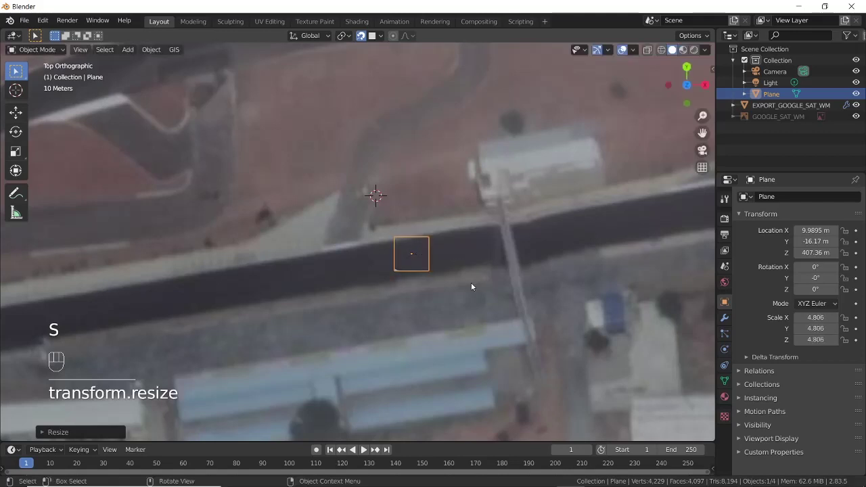
key(r)
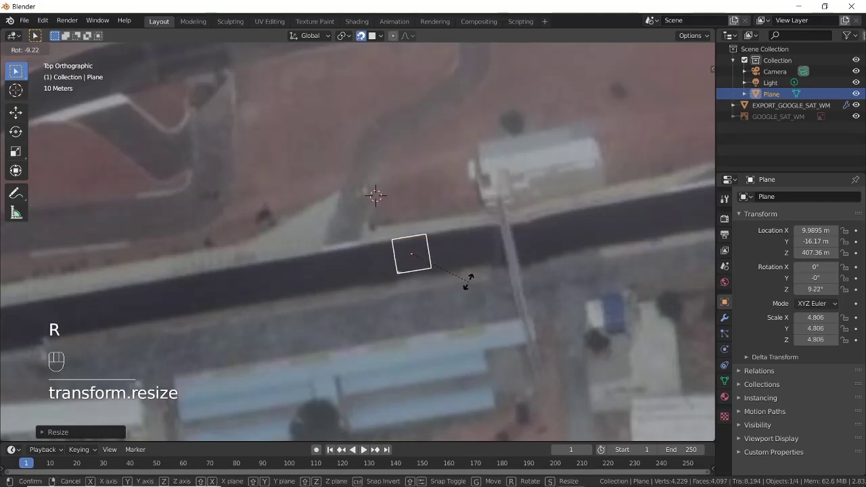
click(439, 266)
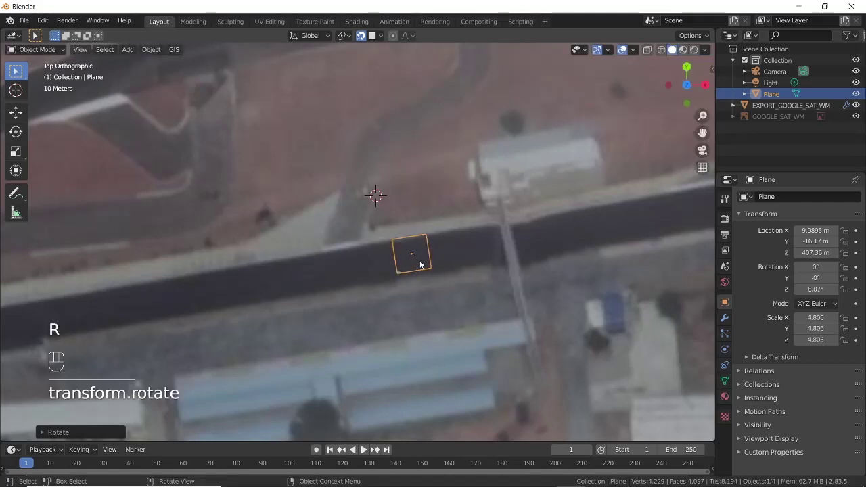
key(g)
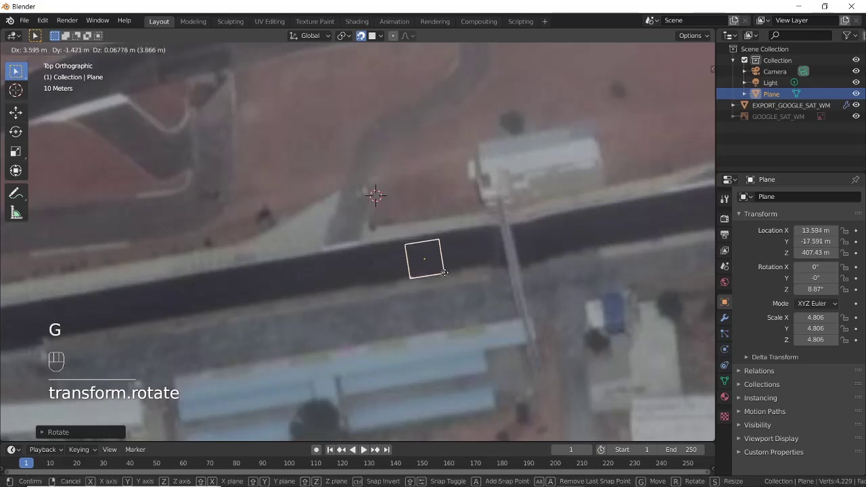
click(444, 272)
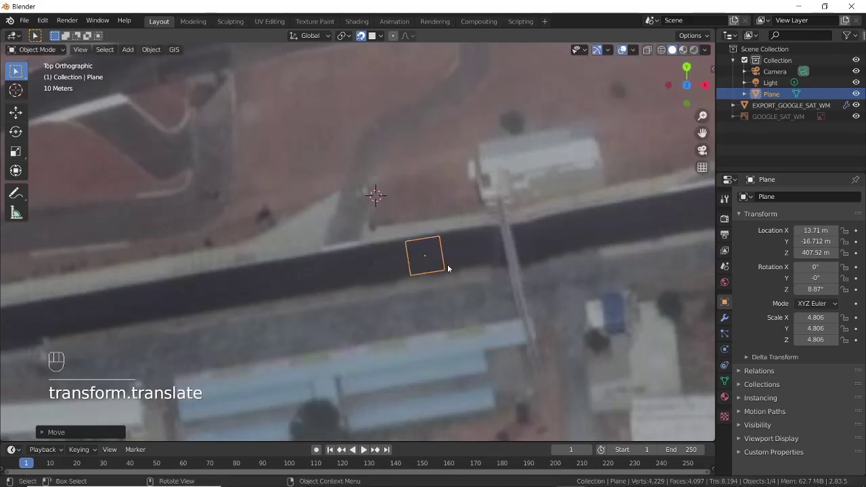
Edit the plane's mesh and snap each of its four corner vertices onto the terrain along the track's edges
click(57, 50)
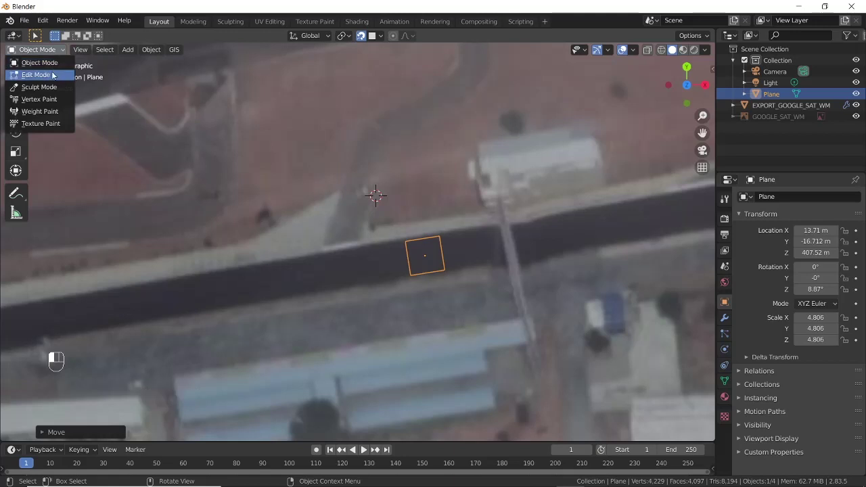
click(54, 75)
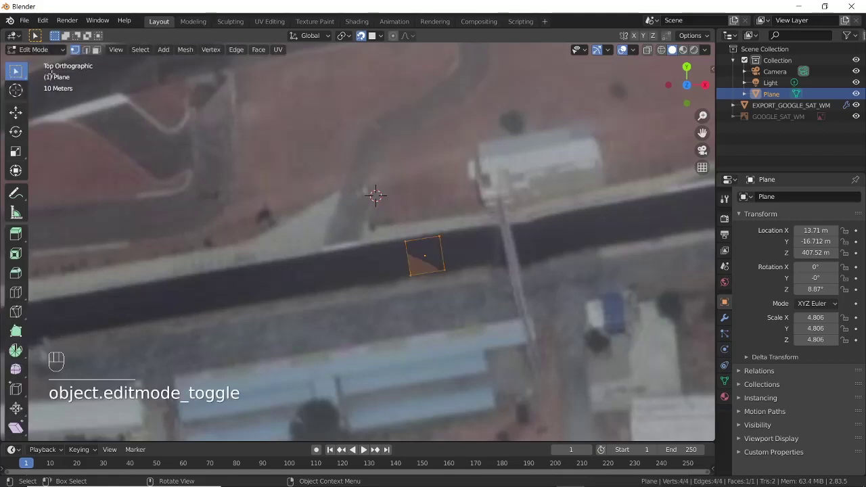
click(407, 241)
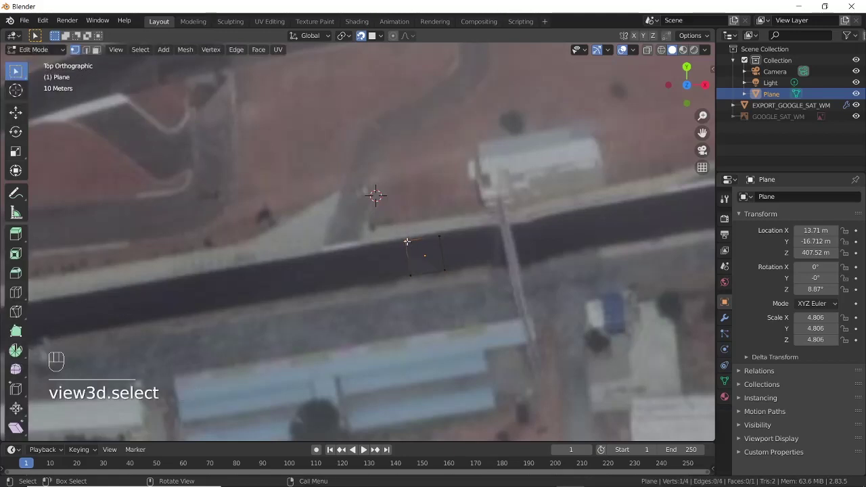
key(g)
click(406, 242)
click(414, 277)
key(g)
click(411, 276)
click(439, 237)
key(g)
click(439, 237)
click(445, 268)
key(g)
click(446, 270)
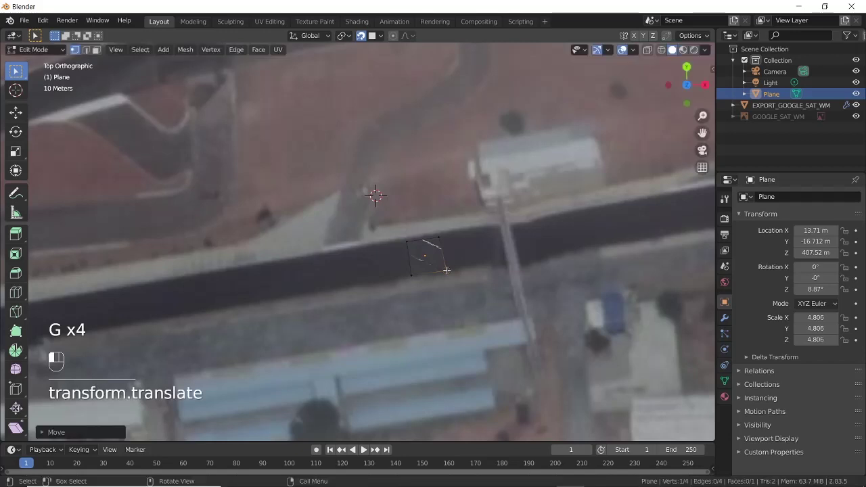
Move the plane's east edge along the straight to the footbridge and its west edge about 9 m after it
shift+click(439, 237)
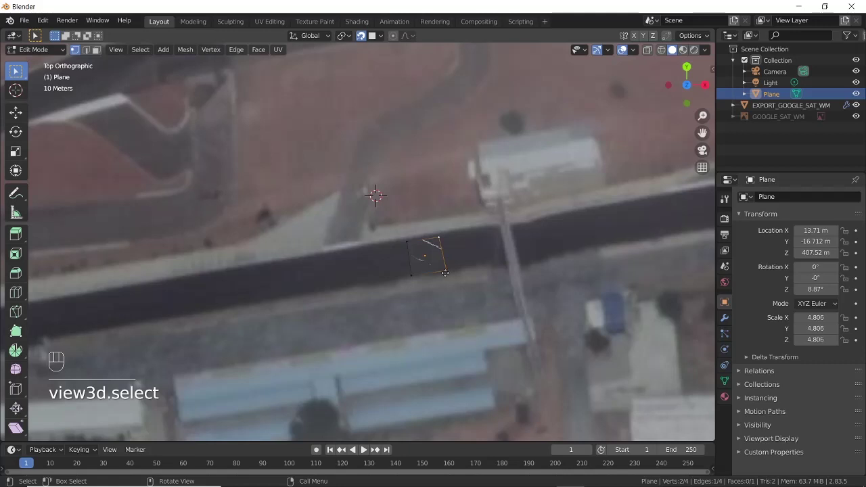
key(g)
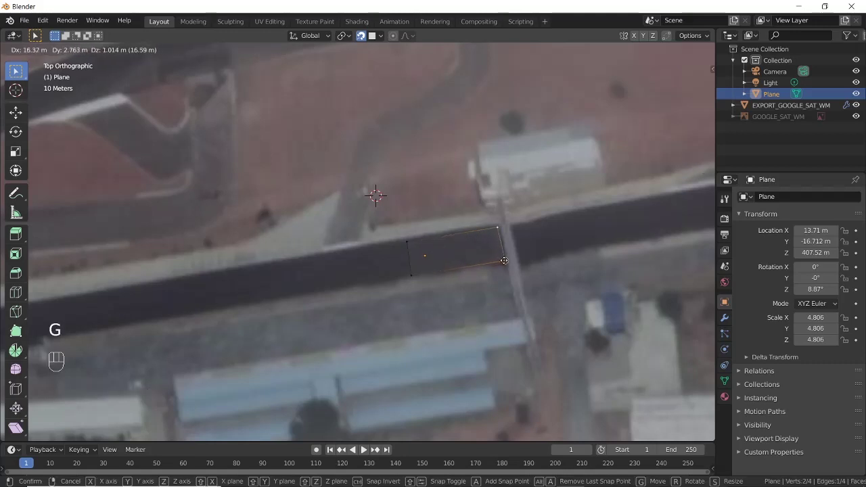
click(496, 262)
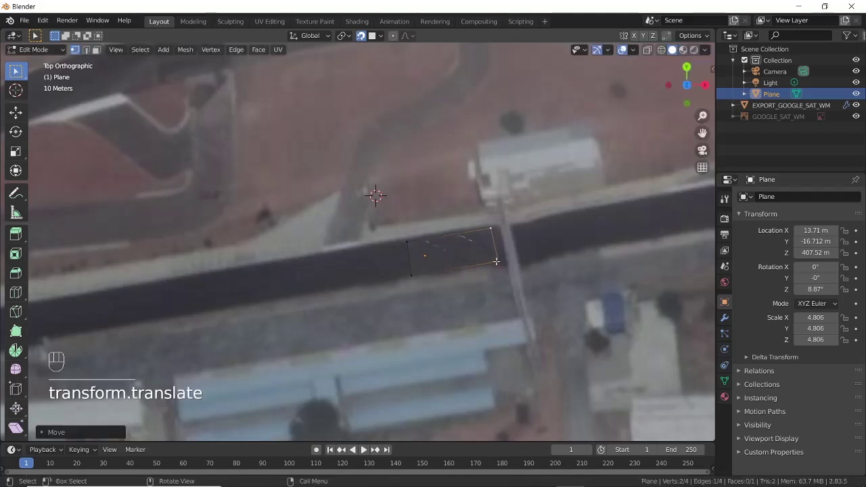
click(407, 245)
shift+click(412, 274)
key(g)
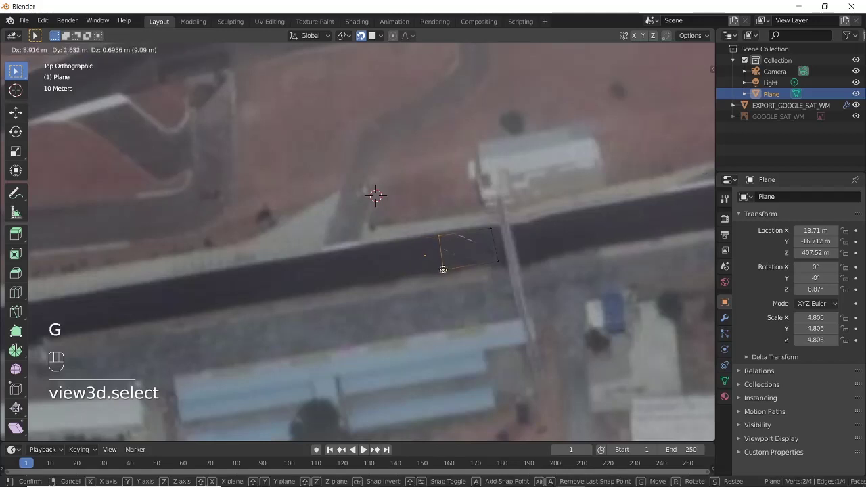
click(443, 270)
Extrude the plane's west edge along the straight to add the next track segment
scroll(392, 262, down, 3)
scroll(392, 272, up, 1)
shift+middle_drag(391, 272, 444, 280)
scroll(445, 291, up, 2)
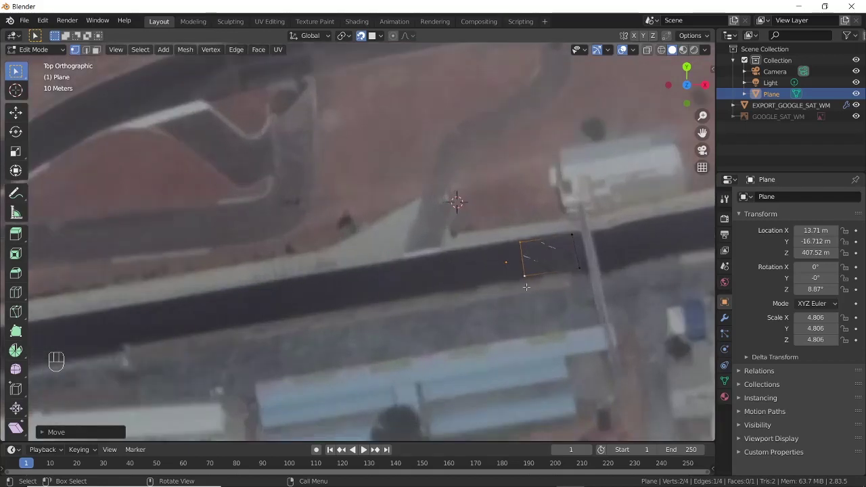
key(e)
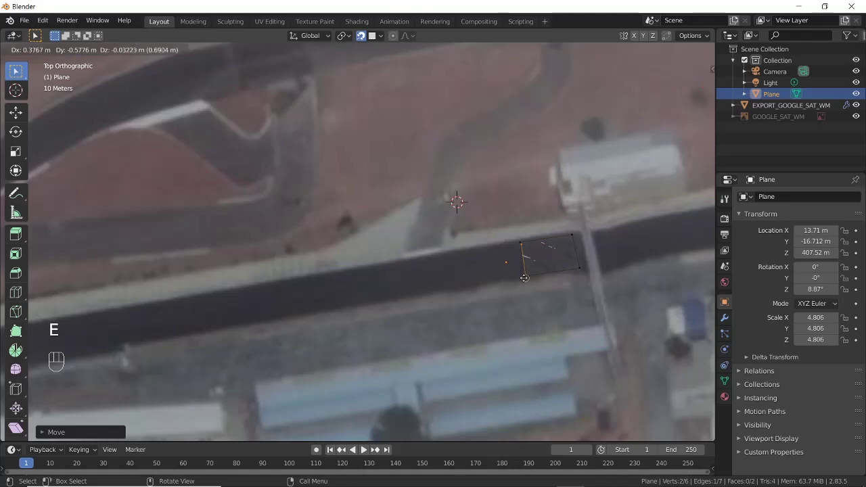
click(434, 289)
scroll(433, 288, down, 3)
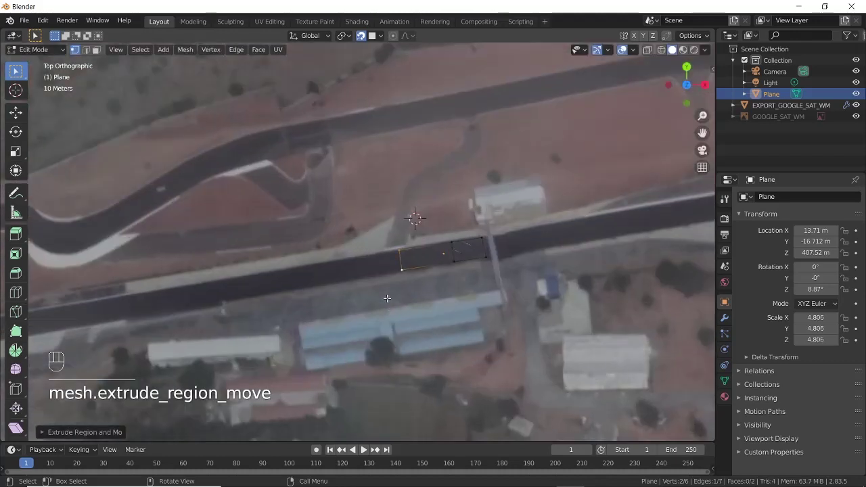
Extrude the track strip's west end edge along the main straight to add two more segments
scroll(434, 289, up, 1)
shift+middle_drag(430, 288, 529, 280)
key(e)
click(419, 284)
key(e)
click(302, 303)
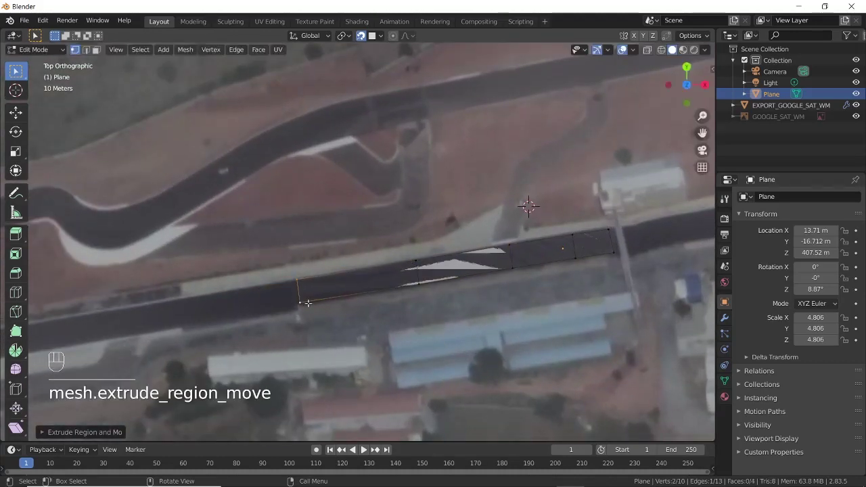
Nudge the strip's west end edge into line with the track and extrude three more segments along the straight
shift+middle_drag(301, 303, 541, 274)
key(g)
click(537, 275)
key(e)
click(439, 292)
key(e)
click(337, 309)
key(e)
click(232, 327)
Extrude two segments to the end of the straight, angling the first one's end edge into the southward bend
shift+middle_drag(232, 328, 380, 271)
scroll(467, 322, down, 1)
key(e)
click(330, 278)
key(r)
click(339, 275)
key(e)
click(315, 283)
Resize and rotate the cross edges at the bend's entry so they span the track from edge to edge
scroll(291, 273, up, 3)
click(352, 252)
shift+click(375, 276)
key(s)
click(425, 325)
click(315, 264)
key(s)
key(r)
click(349, 291)
Extrude two segments around the bend toward the south, rotating each end edge and fitting the last to the track width
key(e)
click(338, 313)
key(r)
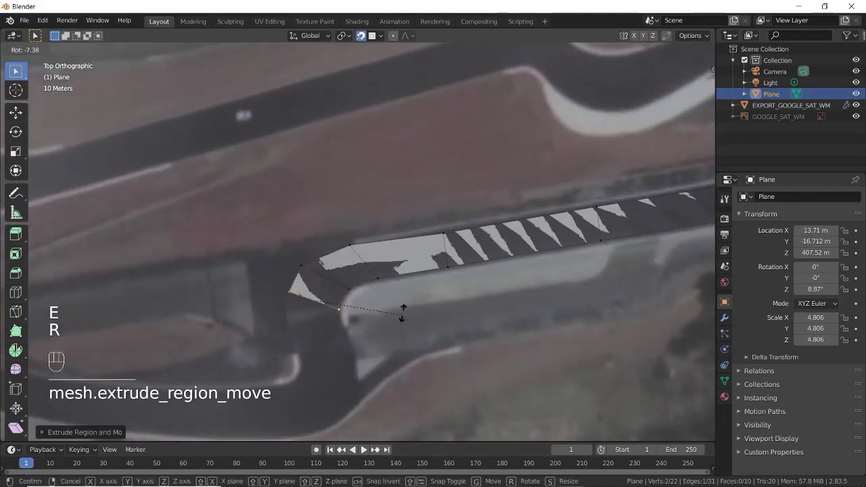
click(399, 308)
key(e)
click(348, 335)
key(r)
click(397, 334)
key(s)
click(425, 308)
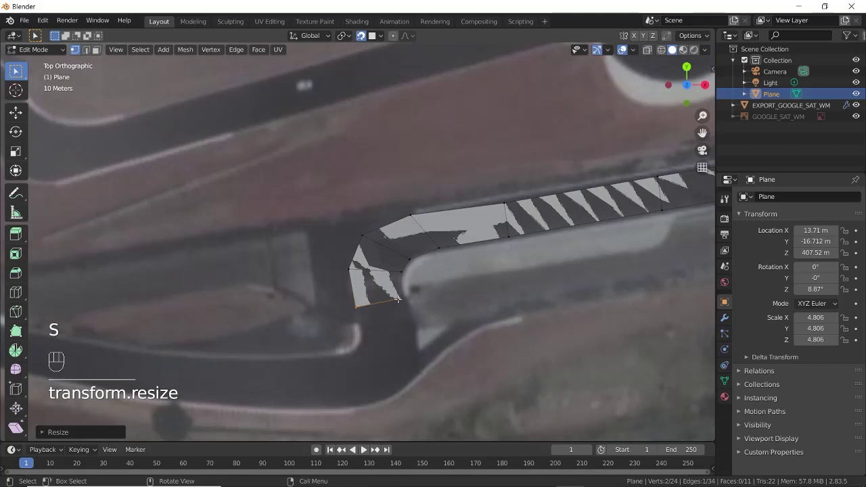
Extrude another segment south out of the bend, angle its end edge, and move the preceding east-side vertex onto the track's edge
key(e)
click(434, 335)
key(r)
click(459, 345)
key(s)
key(g)
click(397, 301)
key(g)
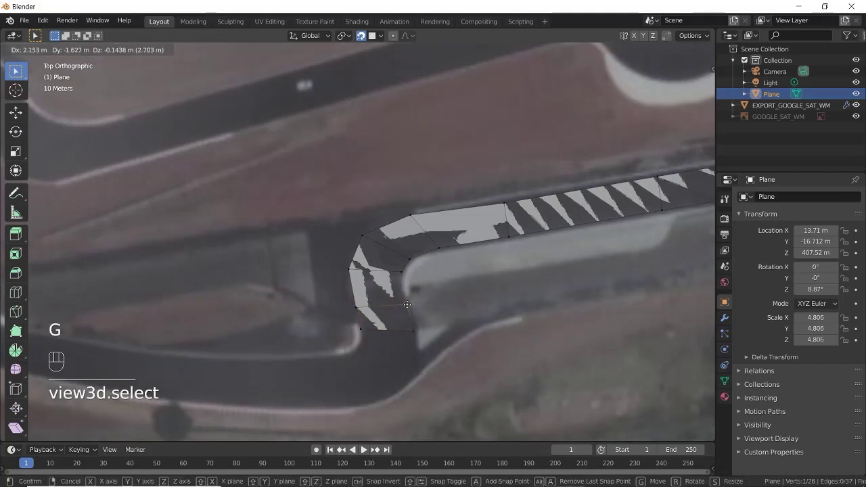
click(405, 309)
Add the next segment toward the south corner and rotate, move and resize its end edge to fit the track
shift+middle_drag(362, 334, 385, 289)
click(435, 311)
key(r)
click(433, 320)
key(g)
click(434, 329)
key(s)
click(437, 332)
Extrude a segment into the south corner and move its inner vertex onto the corner's inside edge
key(e)
scroll(532, 324, down, 3)
shift+middle_drag(442, 382, 560, 290)
scroll(517, 318, up, 2)
click(490, 282)
key(g)
click(495, 292)
Extrude the corner's end edge westward, then rotate, resize and move the new edge to span the track
click(515, 304)
shift+click(474, 266)
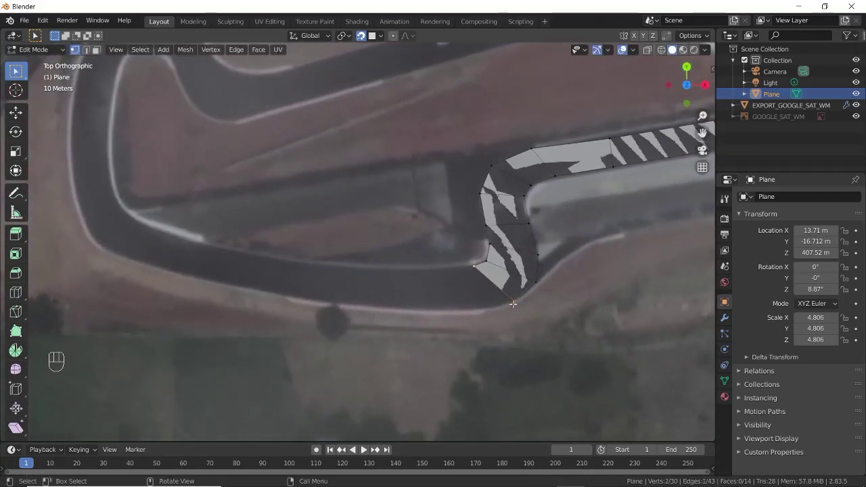
click(476, 306)
key(r)
click(498, 359)
key(s)
click(484, 332)
key(g)
click(471, 330)
Extrude two segments west along the southern stretch and resize the end edge to the track width
shift+middle_drag(471, 330, 516, 338)
key(e)
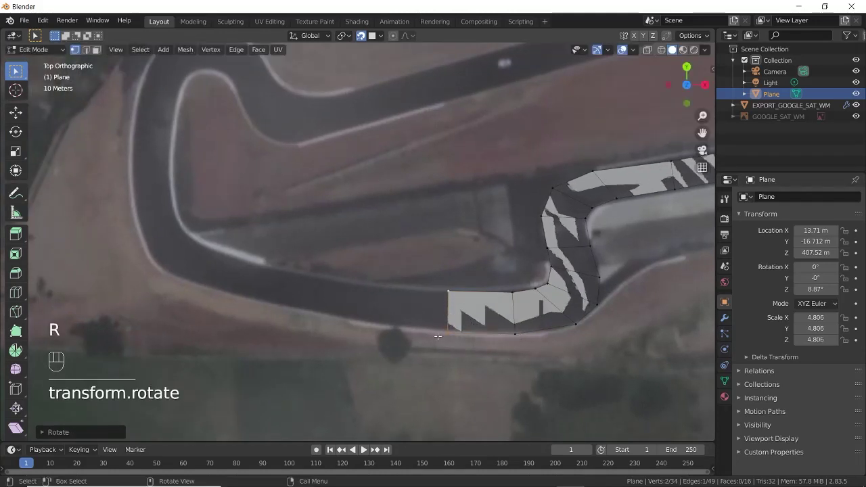
key(e)
click(367, 326)
shift+middle_drag(433, 329, 525, 359)
key(s)
click(518, 358)
Continue the southern stretch with two more segments, rotating and scaling the cross edges to follow its gentle curve
key(e)
click(396, 338)
key(r)
click(483, 353)
shift+middle_drag(440, 335, 574, 362)
key(s)
click(565, 360)
key(e)
click(468, 350)
click(581, 361)
Extrude a segment up to the southwest corner, fit its end edge, and resize the preceding cross edge to the track width
key(e)
click(535, 319)
key(r)
click(535, 321)
key(s)
click(531, 322)
ctrl+click(476, 321)
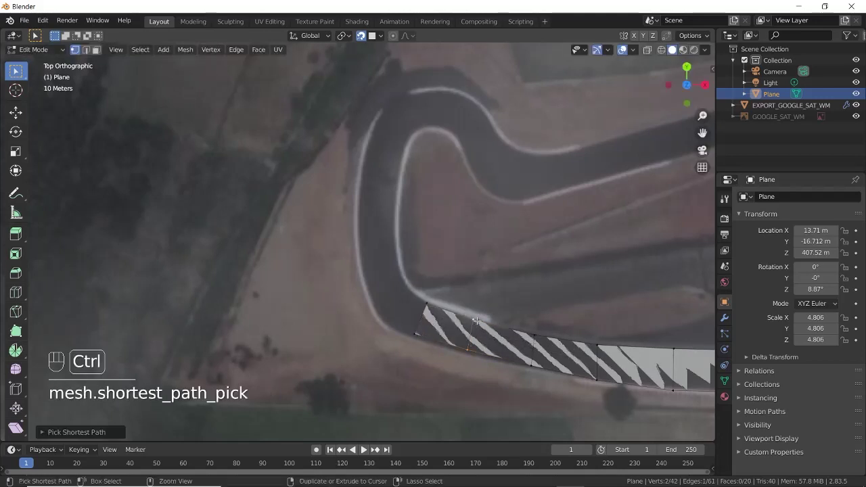
key(s)
click(513, 316)
Extrude the strip around the southwest corner to the north, then rotate and reposition its end edge across the track
shift+middle_drag(465, 330, 503, 330)
scroll(503, 332, up, 2)
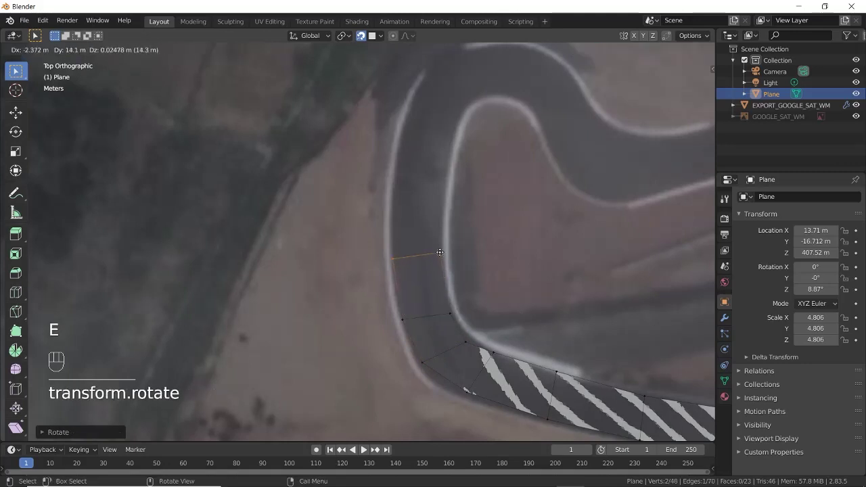
click(440, 252)
key(r)
click(442, 259)
shift+middle_drag(443, 259, 405, 343)
key(g)
click(405, 361)
Extrude a long segment north toward the hairpin, then rotate and resize its end edge to match the track
key(e)
click(408, 225)
key(r)
click(471, 249)
scroll(410, 196, up, 2)
key(s)
click(497, 275)
Extrude two segments into the hairpin's west side, rotating each end edge to follow the curve
key(e)
click(448, 163)
key(r)
click(506, 236)
key(e)
click(474, 166)
key(r)
click(470, 176)
Extrude further segments over the top of the hairpin, turning each end edge toward the southeast
shift+middle_drag(470, 175, 342, 222)
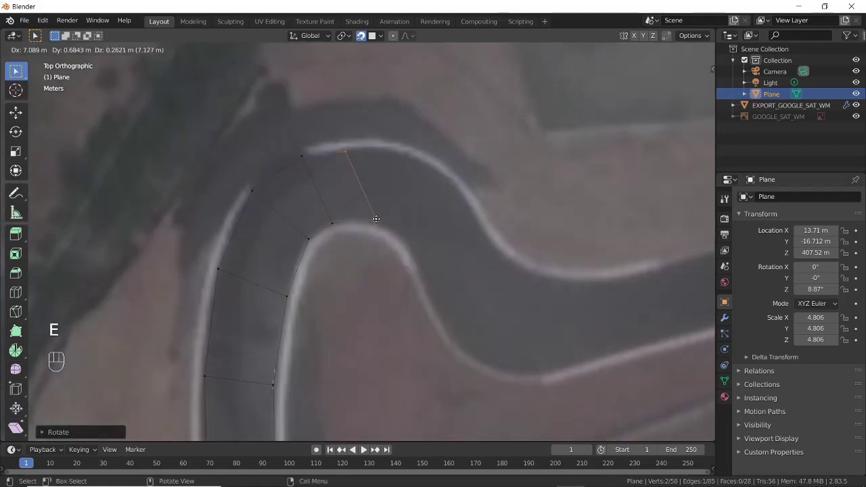
click(401, 231)
key(r)
key(e)
click(421, 253)
key(r)
click(487, 303)
Extrude a segment southeast out of the hairpin and move its inner vertex onto the track's edge
key(e)
click(499, 263)
click(440, 303)
key(g)
click(438, 307)
Extrude a segment into the eastward bend, rotate and resize its end edge, and move the southern vertex onto the track's edge
shift+click(497, 254)
key(e)
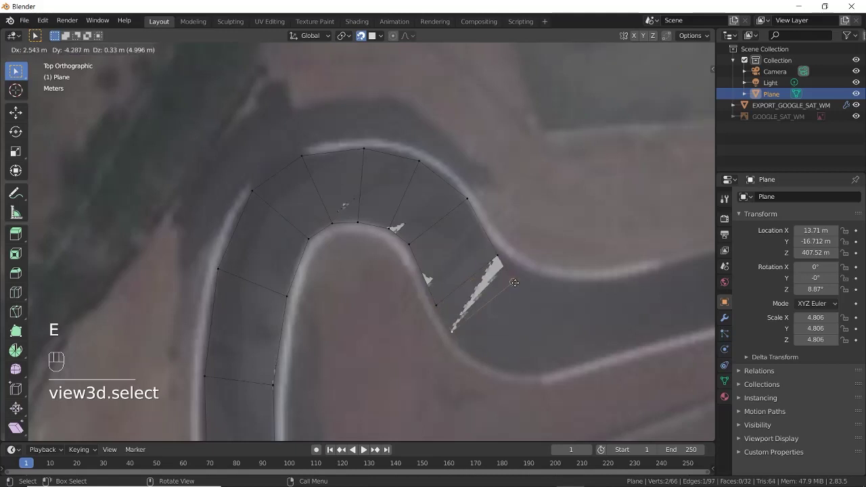
click(530, 294)
key(r)
click(557, 287)
scroll(495, 272, down, 1)
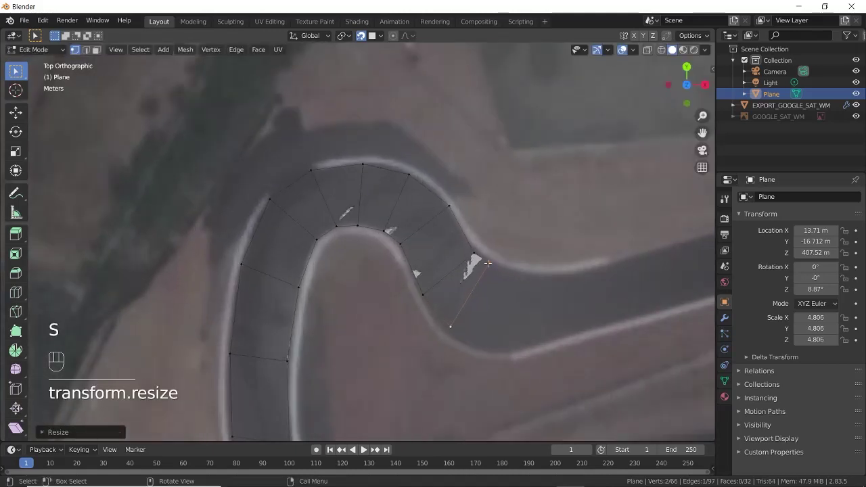
click(450, 328)
key(g)
click(447, 334)
Extrude two segments east through the bend, rotating the first end edge and resizing the second to the track width
shift+click(489, 261)
key(e)
click(521, 276)
key(r)
click(508, 273)
key(e)
click(570, 364)
key(s)
click(566, 355)
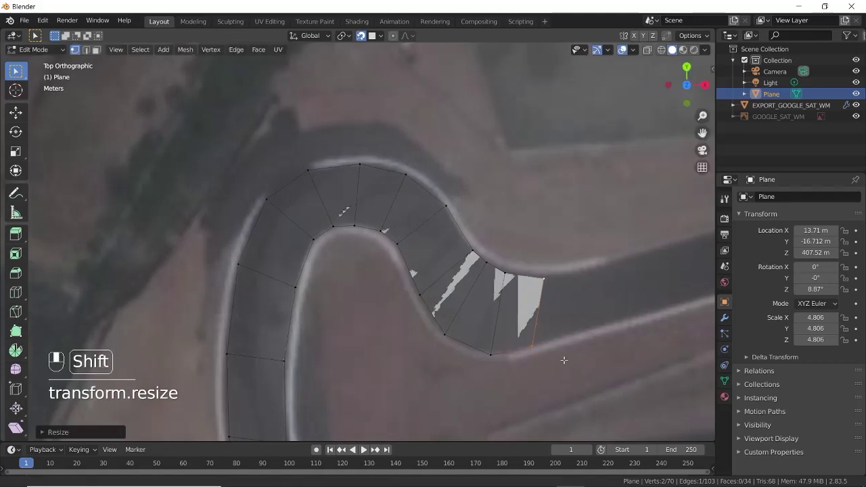
Rotate the end edge across the track past the eastward bend and resize it to the track width
shift+middle_drag(562, 359, 494, 363)
key(r)
click(510, 362)
key(s)
click(475, 345)
Extrude two segments east-northeast onto the straight, resizing and rotating the first segment's end edge to match the track
key(e)
click(543, 333)
shift+middle_drag(546, 334, 378, 371)
key(s)
click(528, 360)
key(r)
click(482, 364)
key(e)
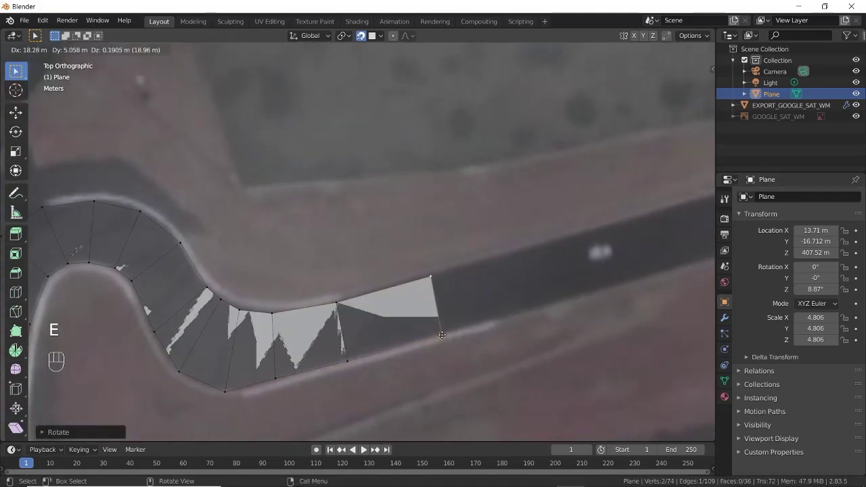
click(526, 326)
shift+middle_drag(526, 325, 407, 346)
Move the northern vertices at the exit of the bend one by one onto the track's northern edge
shift+middle_drag(323, 345, 303, 358)
click(290, 310)
key(g)
click(290, 311)
shift+middle_drag(290, 311, 426, 291)
click(332, 316)
key(g)
click(331, 317)
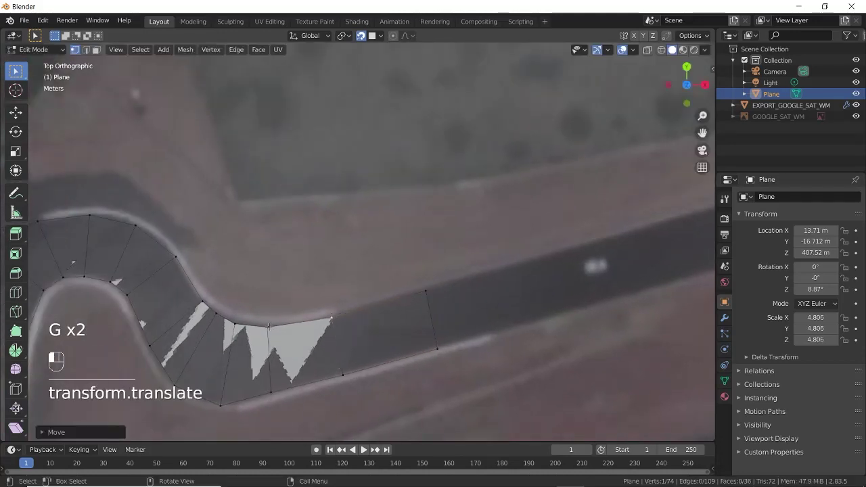
click(268, 327)
key(g)
Select the open end edge and extrude three segments northeast along the straight toward the next bend
click(429, 296)
shift+click(437, 348)
scroll(437, 342, down, 2)
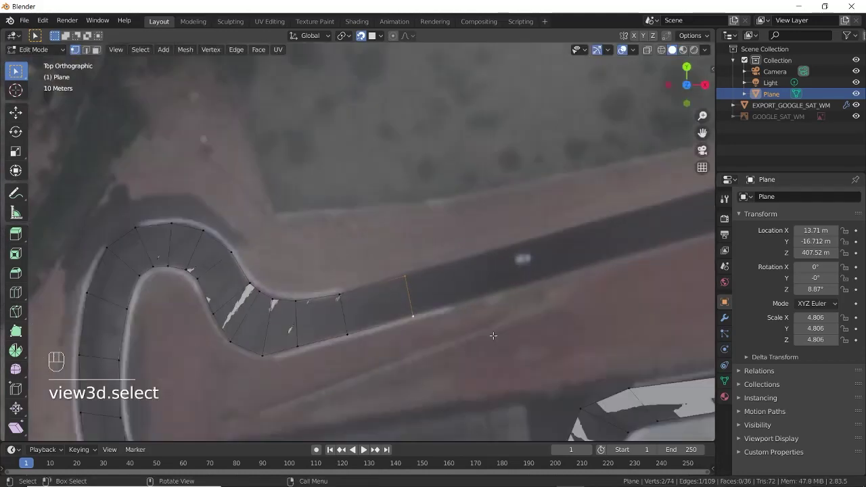
shift+middle_drag(434, 313, 368, 338)
key(e)
click(446, 312)
shift+middle_drag(447, 312, 283, 346)
key(e)
click(379, 313)
key(e)
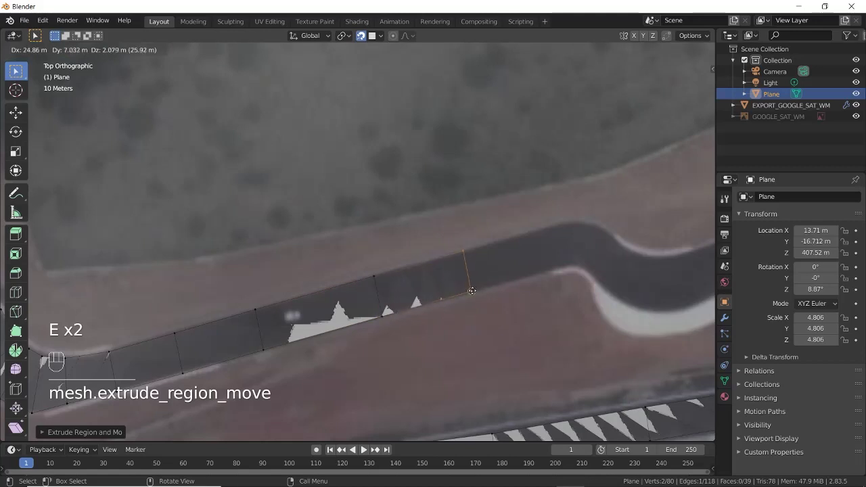
click(542, 271)
shift+middle_drag(541, 272, 362, 309)
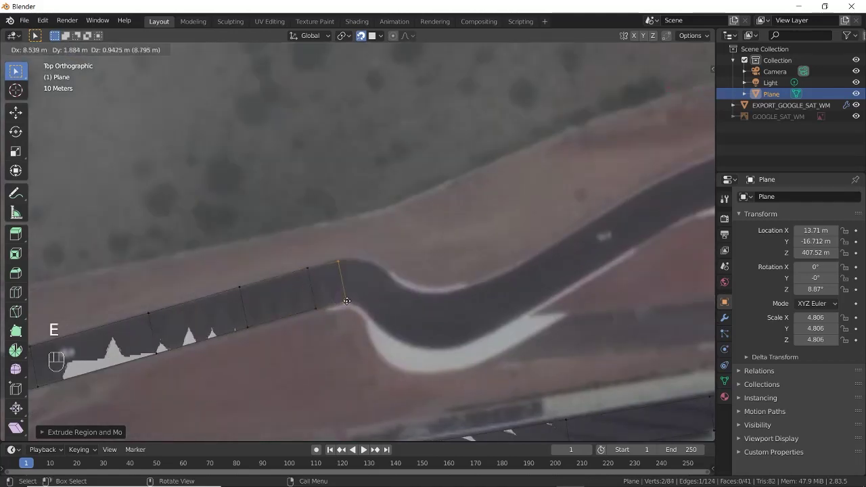
Extrude segments over the crest of the bend, rotating and resizing the end edge to follow the track southeast
key(e)
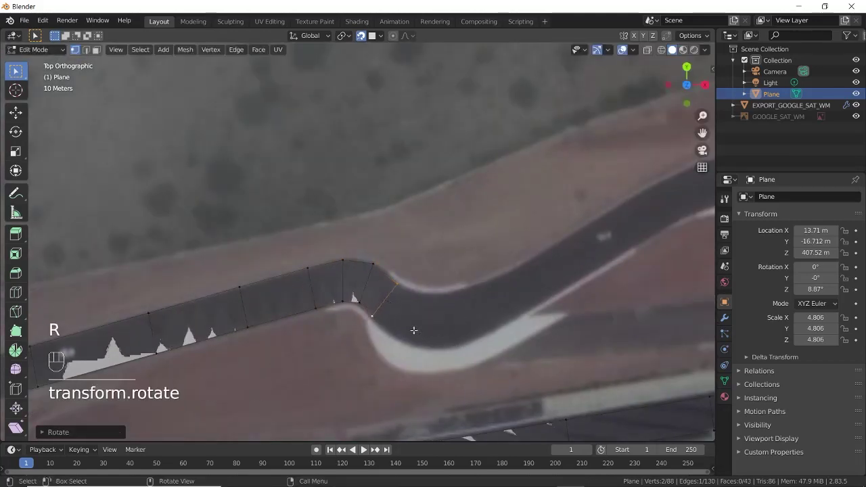
key(r)
click(458, 339)
key(s)
click(466, 342)
Extrude segments around the bottom of the dip beside the white kerb, rotating the end edges toward the northeast and resizing the last
key(e)
click(499, 349)
key(r)
click(463, 331)
click(462, 333)
key(e)
click(503, 322)
key(r)
click(521, 348)
key(s)
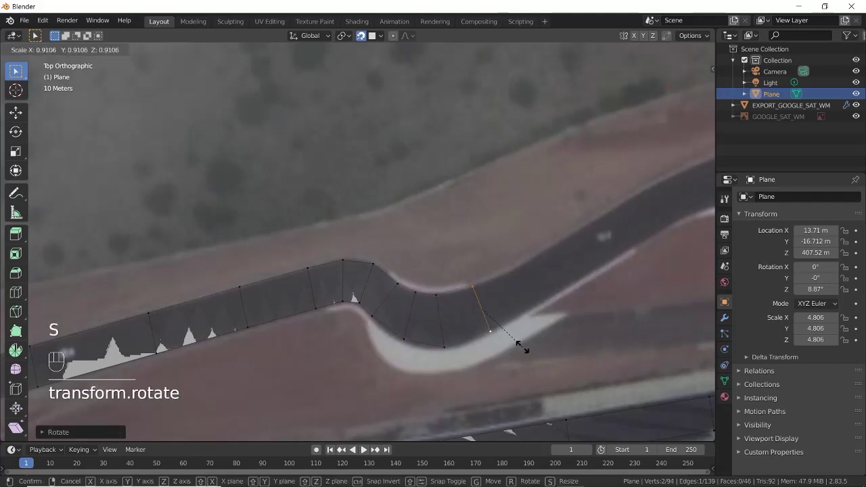
click(519, 345)
Extrude a segment northeast out of the dip, then resize and rotate its end edge across the track
shift+middle_drag(496, 333, 298, 352)
key(s)
click(410, 317)
shift+middle_drag(334, 327, 319, 386)
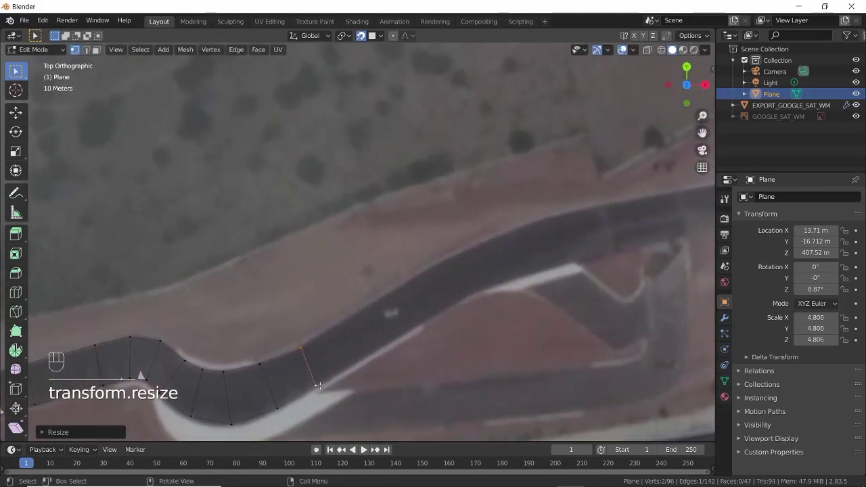
key(r)
click(392, 347)
shift+middle_drag(390, 346, 295, 375)
Extrude segments northeast along the track to the next kerb, rotating the end edges and resizing the last to the track width
key(e)
key(e)
click(400, 317)
key(r)
click(497, 325)
click(477, 288)
key(s)
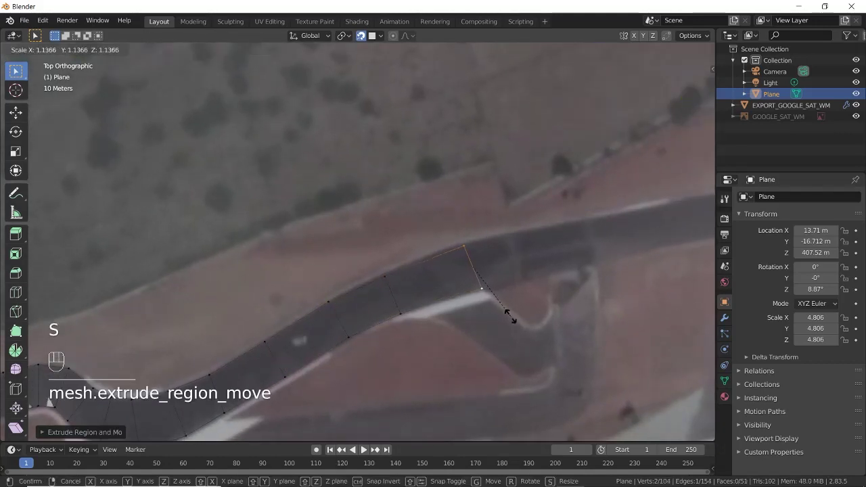
click(511, 315)
Extrude two segments east past the side-road junction, rotating the first end edge to follow the track
shift+middle_drag(484, 291, 298, 315)
click(374, 293)
key(r)
click(414, 320)
key(e)
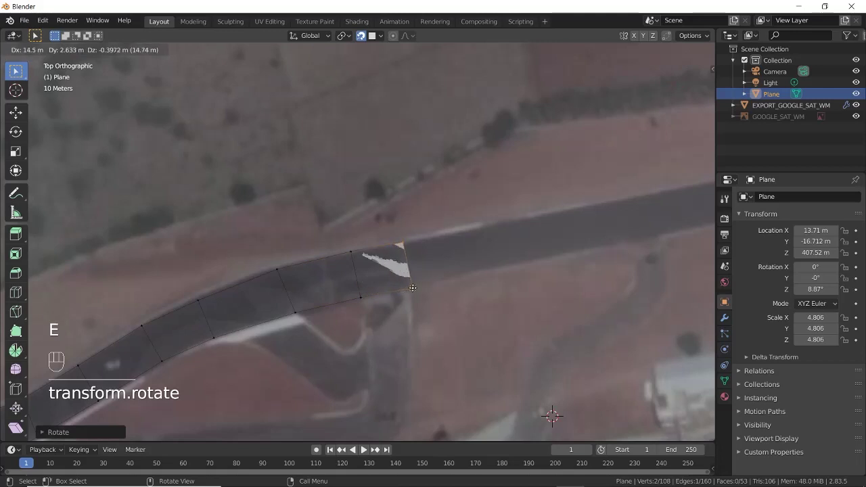
click(410, 291)
Extrude a long segment east along the straight and resize its end edge to the track width
scroll(410, 291, down, 1)
shift+middle_drag(410, 290, 255, 313)
key(e)
click(520, 257)
shift+middle_drag(531, 280, 260, 331)
key(s)
click(373, 319)
Move individual vertices along the straight onto the track's edge
click(475, 290)
key(g)
click(474, 295)
click(345, 278)
key(g)
click(343, 279)
Select the end edge of the straight and extrude two segments east up to the side-road junction
shift+click(351, 310)
key(e)
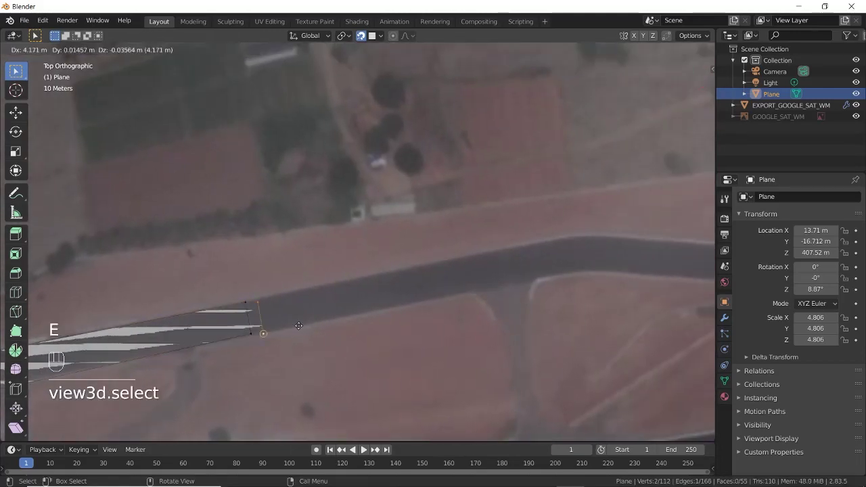
click(355, 312)
key(e)
click(466, 291)
shift+middle_drag(466, 291, 377, 274)
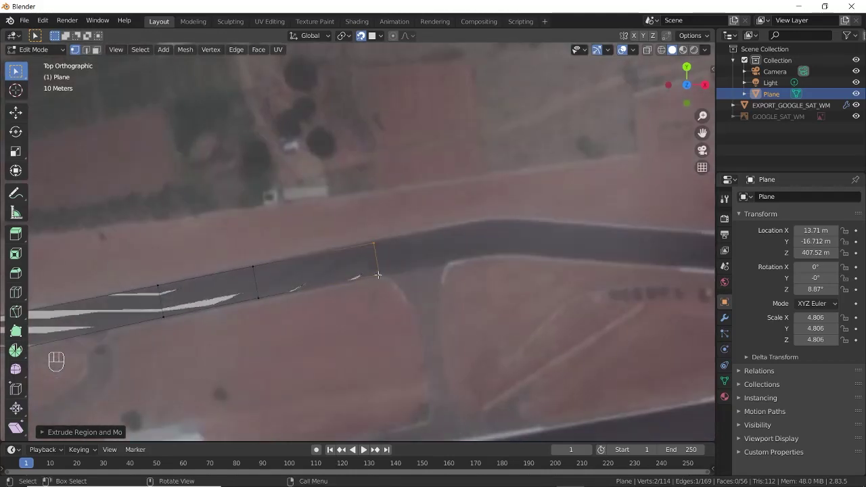
Extrude three segments across the junction and around the gentle bend, rotating the end edge to follow the track eastward
key(g)
click(479, 267)
click(502, 256)
key(g)
click(502, 254)
key(r)
click(538, 266)
click(558, 256)
Extrude segments east along the straight to the sharp northward corner, rotating the last end edge at the corner entry
shift+middle_drag(611, 299, 364, 306)
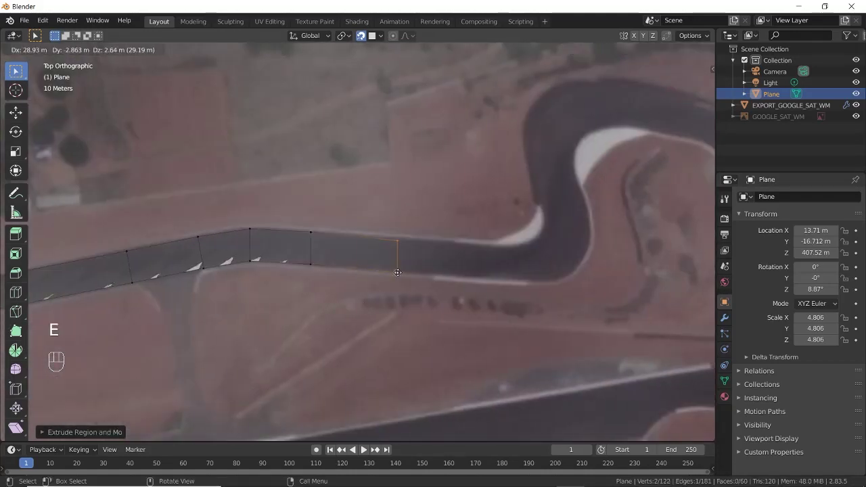
click(466, 275)
shift+middle_drag(466, 275, 285, 282)
click(314, 280)
key(r)
click(319, 278)
Extrude a segment into the northward corner, resize its end edge and move it between the track's edges
key(e)
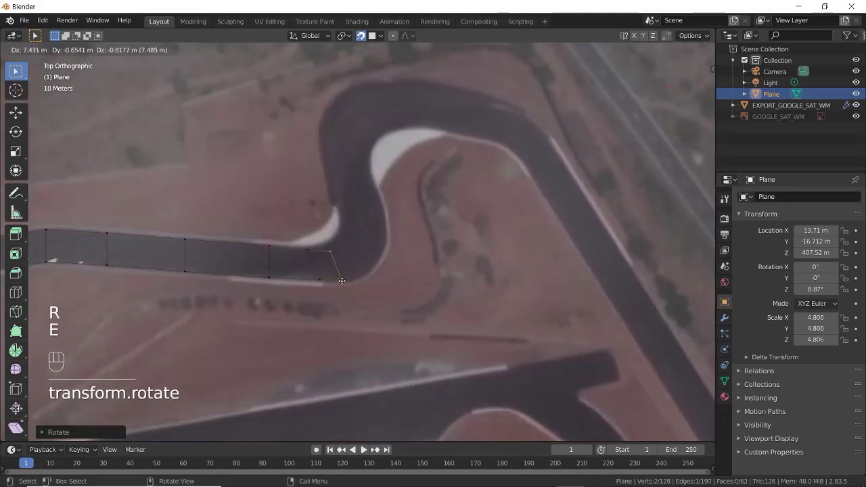
key(s)
click(421, 298)
key(g)
click(359, 277)
Extrude a segment around the outside of the northward corner, then rotate, move and resize its end edge
key(e)
key(r)
click(411, 260)
key(g)
click(379, 255)
key(s)
click(422, 259)
shift+middle_drag(422, 259, 406, 300)
Extrude a segment north out of the corner, rotating and resizing its end edge to fit the track
key(e)
click(405, 288)
key(r)
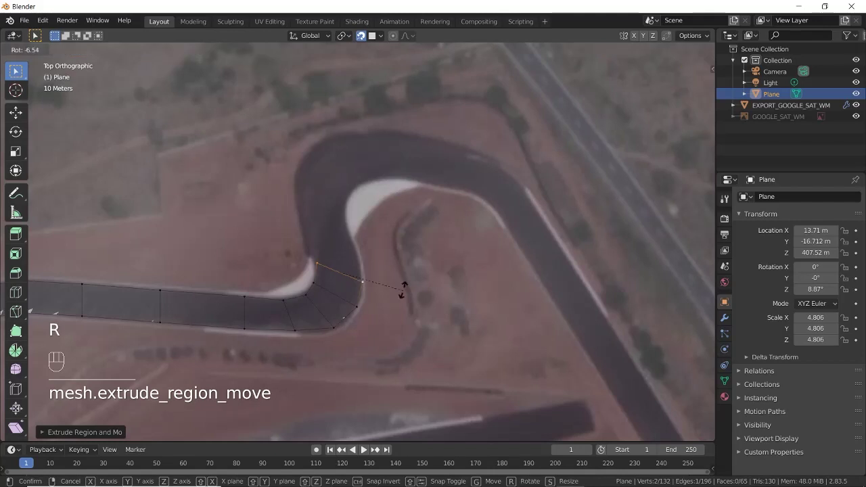
click(398, 269)
key(s)
click(407, 304)
Extrude two segments north toward the large right-hand bend, rotating both end edges and resizing the second
key(r)
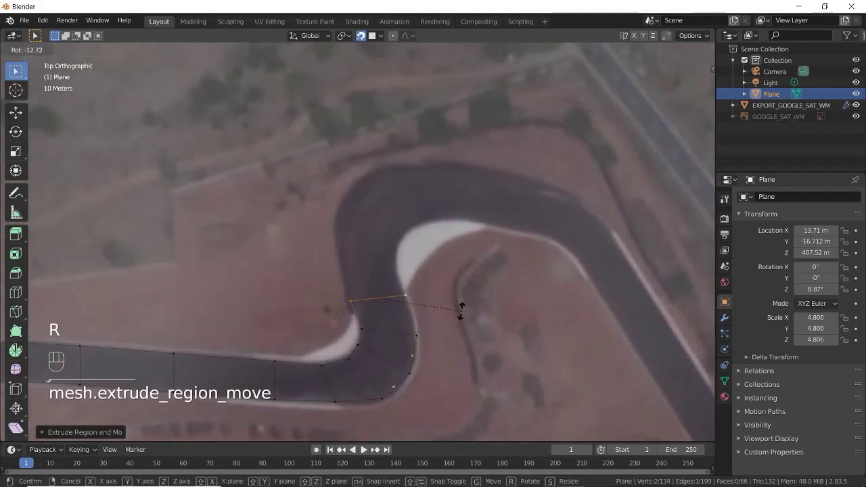
click(458, 299)
shift+middle_drag(408, 294, 476, 353)
key(r)
click(502, 340)
key(s)
click(495, 339)
Extrude a segment north beside the inner white kerb, then rotate and resize its end edge
key(e)
click(459, 297)
key(r)
click(492, 338)
key(s)
click(497, 344)
Extrude a segment into the northwest part of the right-hand bend, then rotate, move and resize its end edge diagonally across the track
key(e)
click(473, 279)
key(r)
key(s)
key(g)
click(476, 288)
key(s)
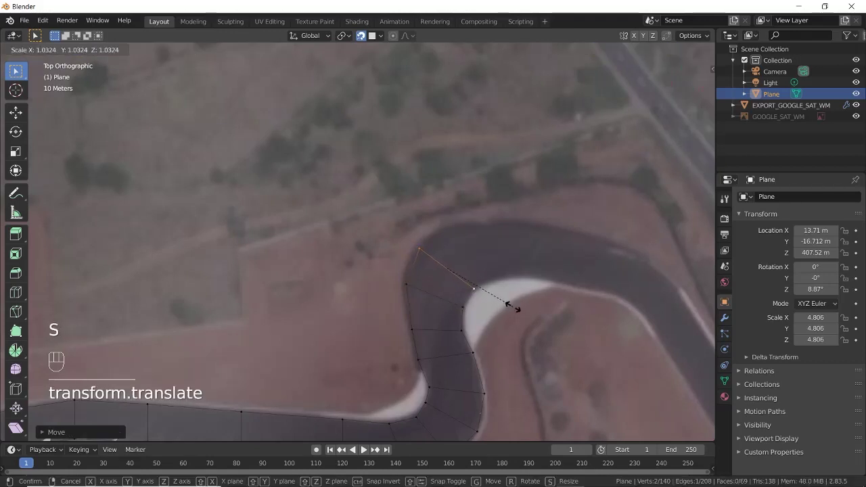
click(512, 305)
Extrude a segment northeast toward the top of the right-hand bend, moving and rotating its end edge around the kerb
key(e)
key(g)
click(487, 280)
key(r)
click(549, 294)
Extrude segments over the top of the right-hand bend, rotating and resizing the end edge to span the track
key(e)
click(520, 276)
key(r)
click(547, 303)
click(562, 305)
Extrude a segment east past the white inner kerb of the bend, then move and rotate its end edge
key(e)
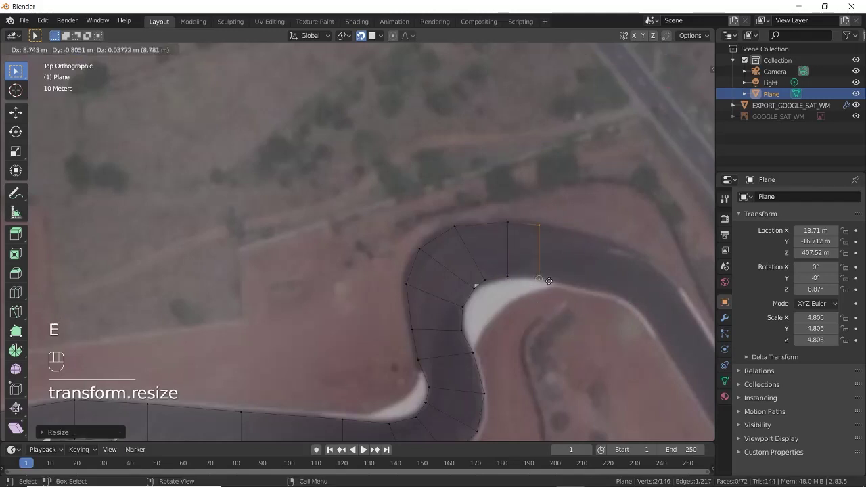
click(556, 288)
key(g)
click(476, 286)
key(r)
click(520, 311)
Extrude three segments out of the bend along the track, resizing the end edges to the track width
key(e)
click(427, 281)
key(s)
key(e)
click(469, 301)
key(s)
key(e)
click(419, 260)
Move the end edge onto the track, then extrude further segments southeast, rotating the edge to match the track's direction
shift+middle_drag(523, 323, 390, 233)
key(g)
click(384, 250)
click(383, 251)
key(e)
key(r)
key(e)
Extrude a series of segments down the southeast-running straight to where the track begins curving south
shift+middle_drag(485, 360, 355, 145)
click(419, 269)
key(e)
click(400, 201)
key(e)
key(e)
key(e)
click(389, 196)
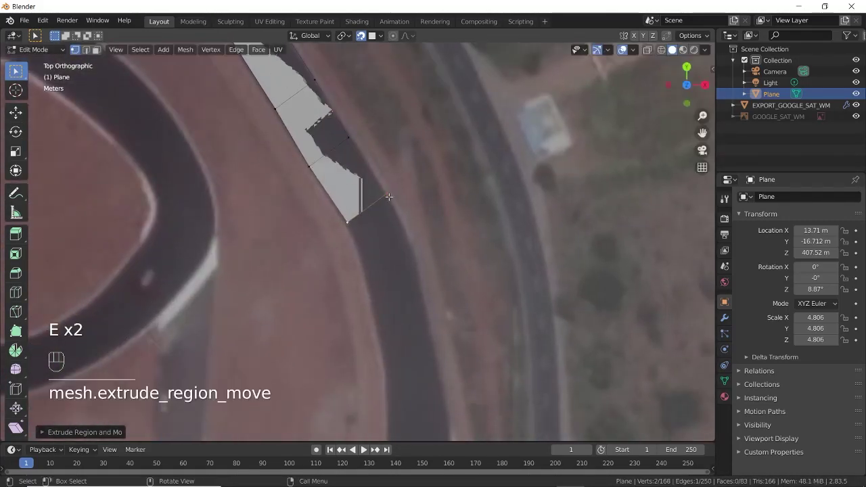
Rotate the end edge at the start of the southward curve, then extrude another segment and rotate its edge
shift+middle_drag(389, 197, 380, 169)
key(r)
click(408, 178)
scroll(424, 241, down, 3)
key(e)
key(r)
click(437, 199)
Extrude segments south along the outer side of the circuit, moving and rotating the end edges across the track
key(e)
click(407, 295)
key(g)
key(e)
key(r)
key(e)
key(r)
Extrude segments around the southeast bend toward the lower straight, rotating and resizing the end edges
shift+middle_drag(460, 329, 536, 283)
key(e)
key(e)
key(r)
key(s)
key(e)
key(r)
shift+middle_drag(353, 331, 516, 310)
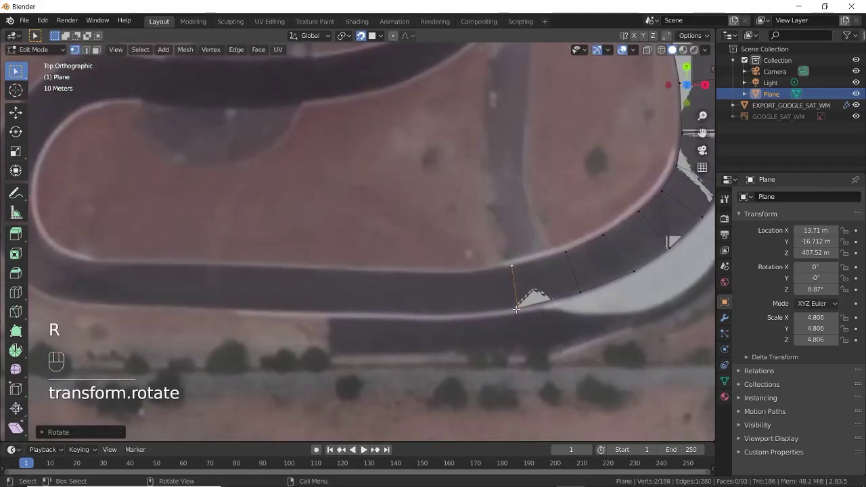
Extrude segments west along the lower straight, resizing and rotating the first end edges to fit the track
key(e)
key(s)
key(e)
key(r)
shift+middle_drag(483, 334, 611, 348)
key(e)
shift+middle_drag(297, 301, 546, 340)
Extrude segments into the start of the western hairpin, rotating and resizing the end edges around the curve
key(e)
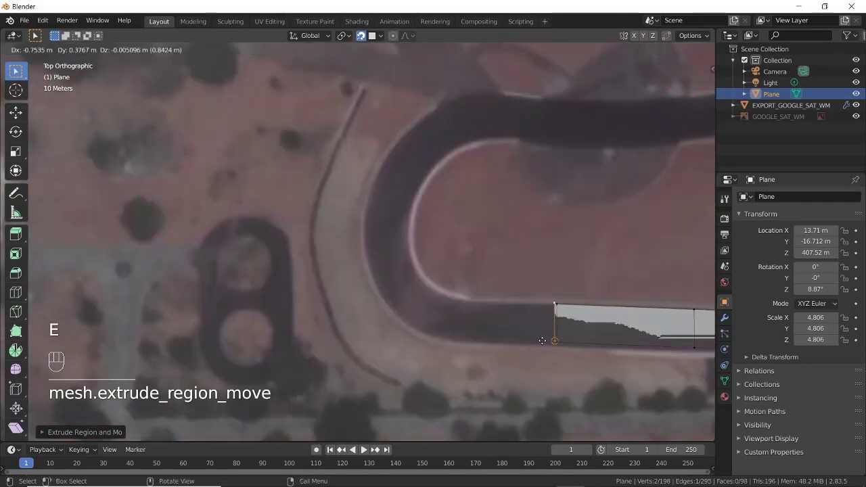
click(449, 337)
key(r)
shift+middle_drag(467, 317, 578, 351)
key(e)
key(r)
key(r)
key(s)
Extrude three segments around the western side of the hairpin, rotating each end edge across the track
key(e)
click(518, 285)
key(r)
key(e)
key(r)
key(e)
key(r)
Extrude a segment northeast over the upper part of the hairpin, then rotate its end edge to follow the kerb
shift+middle_drag(523, 230, 465, 294)
key(e)
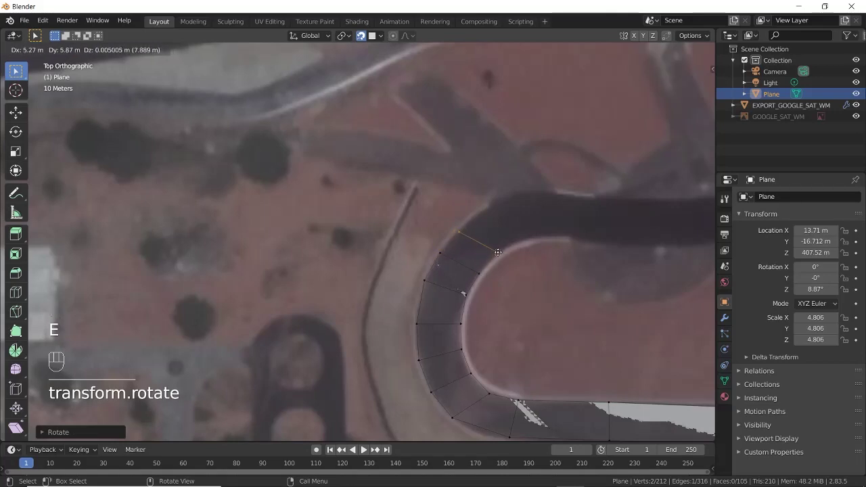
click(526, 234)
key(r)
click(527, 238)
shift+middle_drag(527, 239, 382, 276)
Extrude segments east out of the hairpin, rotating and resizing the end edges to the track width
key(e)
key(e)
key(r)
key(s)
key(e)
key(s)
Extrude segments through the bend east of the hairpin, rotating the end edges as the track curves north
shift+middle_drag(514, 287, 305, 339)
key(e)
key(r)
key(e)
key(r)
key(e)
key(e)
key(r)
Extrude two segments north from the bend, then rotate and resize the end edge
shift+middle_drag(388, 286, 378, 334)
key(e)
key(e)
key(r)
key(s)
Extrude two segments northwest toward the main straight, rotating both end edges and resizing the second
shift+middle_drag(434, 259, 508, 352)
key(e)
key(r)
key(e)
key(r)
key(s)
Select the end edge's two vertices, extrude another segment toward the main straight, and resize its end edge
shift+middle_drag(490, 288, 536, 345)
click(512, 337)
shift+click(474, 355)
key(e)
key(s)
shift+middle_drag(483, 303, 659, 345)
key(s)
click(572, 313)
Extrude two segments into the junction with the main straight, moving the end edges and rotating the second
key(e)
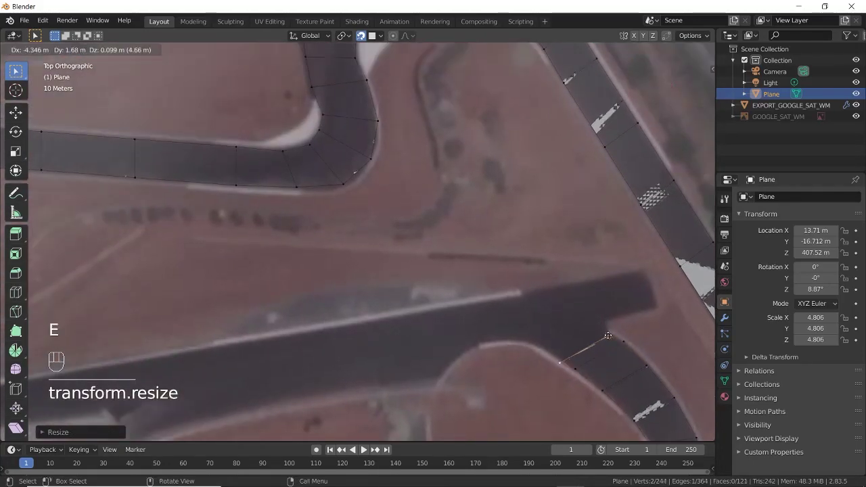
key(g)
click(593, 316)
key(e)
click(564, 292)
key(r)
key(g)
Extrude a segment west onto the main straight, then rotate and resize its end edge to fit the track
key(e)
click(514, 347)
key(r)
click(510, 369)
key(s)
click(493, 372)
shift+middle_drag(481, 383, 546, 369)
Extrude four segments west along the main straight, following its upper white line
key(e)
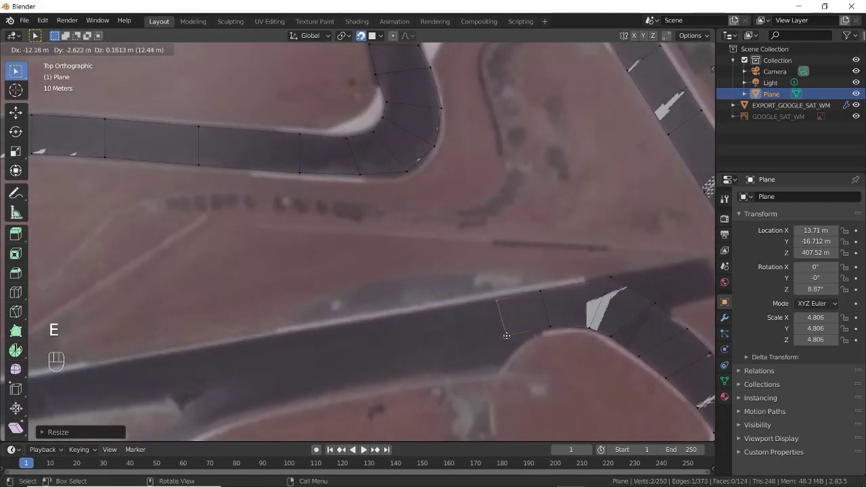
click(503, 299)
scroll(434, 302, down, 4)
scroll(310, 336, up, 4)
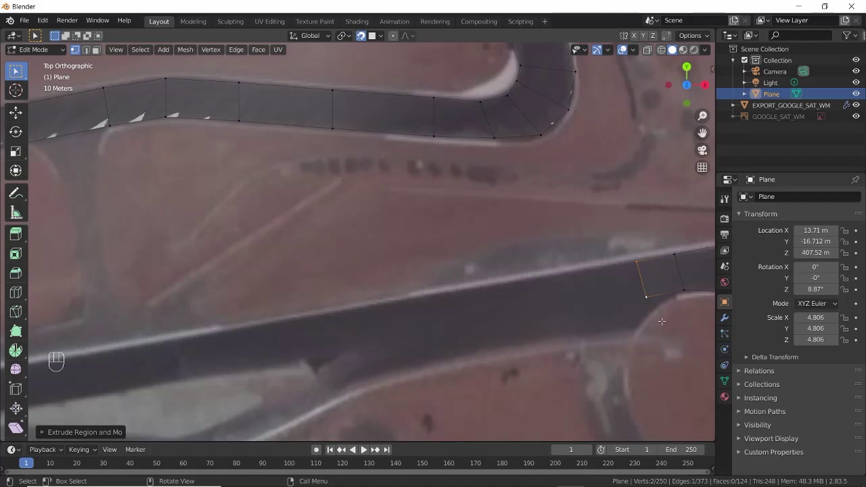
key(e)
click(574, 307)
key(e)
click(501, 318)
key(e)
click(308, 351)
Extrude further segments west along the main straight up to the gantry beside the first track segment
scroll(308, 351, down, 1)
shift+middle_drag(308, 351, 525, 320)
key(e)
click(452, 334)
key(e)
click(348, 352)
shift+middle_drag(348, 352, 566, 312)
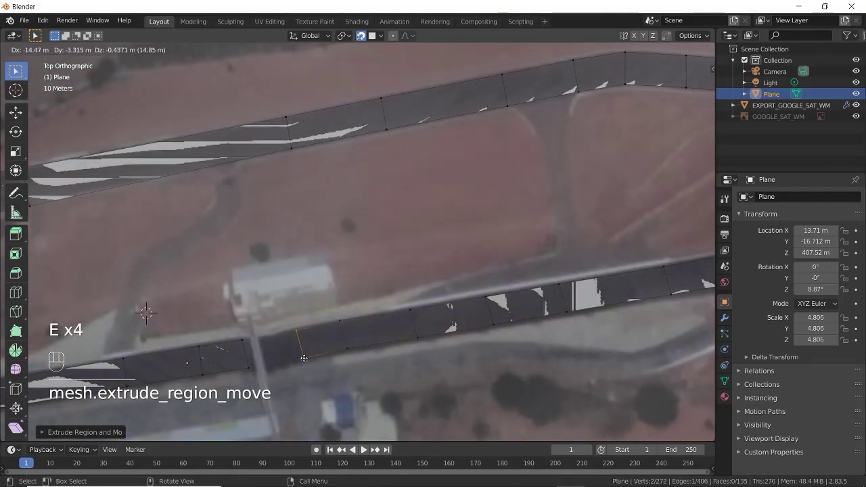
click(301, 357)
Select the facing end edges on both sides of the gap at the gantry and fill it with a face
shift+click(250, 363)
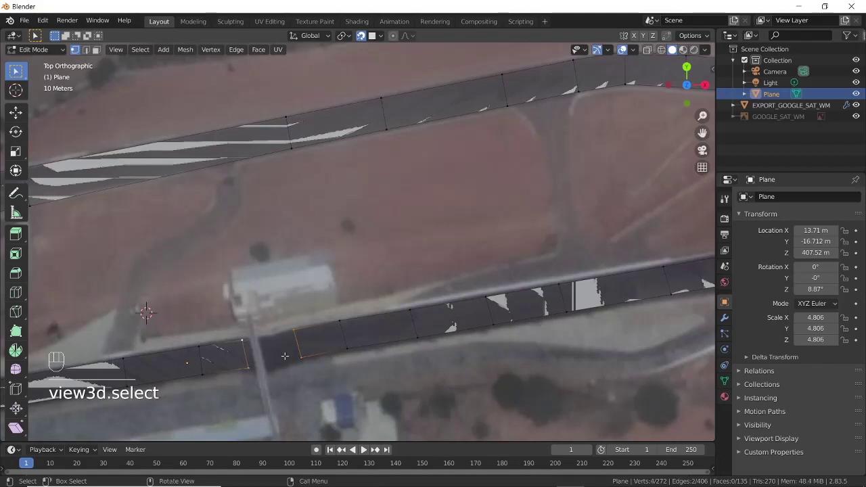
key(f)
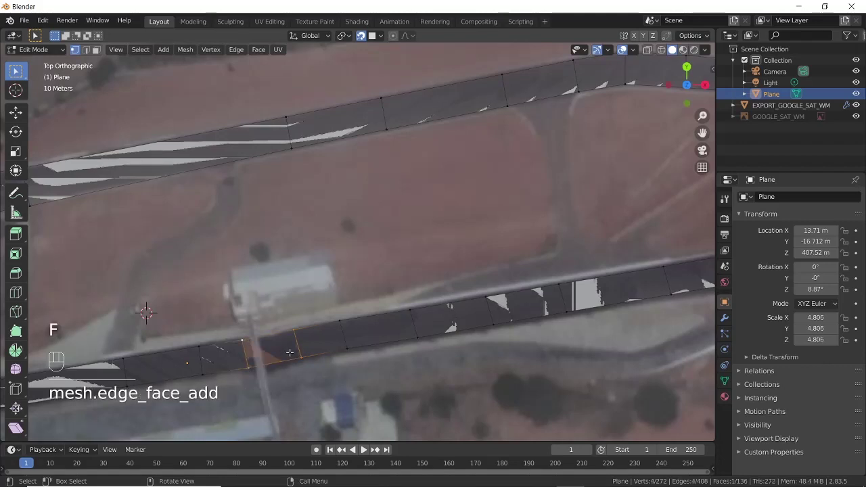
scroll(325, 366, down, 3)
scroll(328, 381, up, 2)
middle_drag(336, 377, 349, 377)
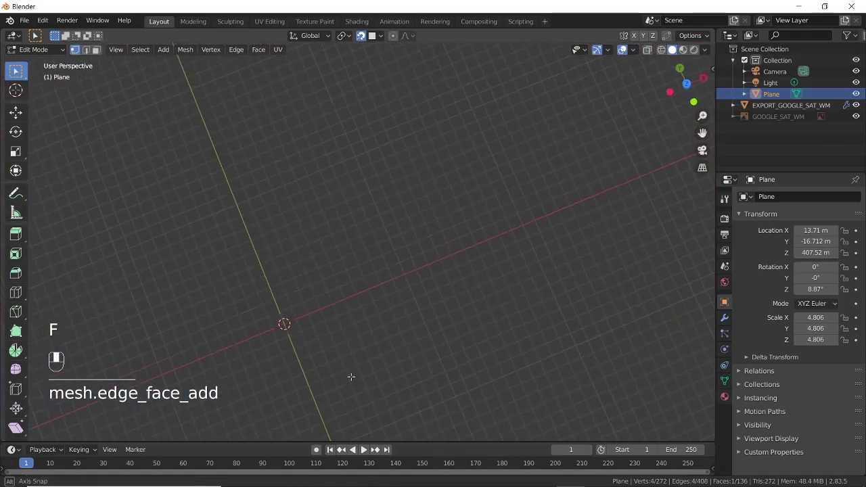
Frame the newly filled gantry face and set the viewport's Clip Start to 0.01 m
key(KP_Decimal)
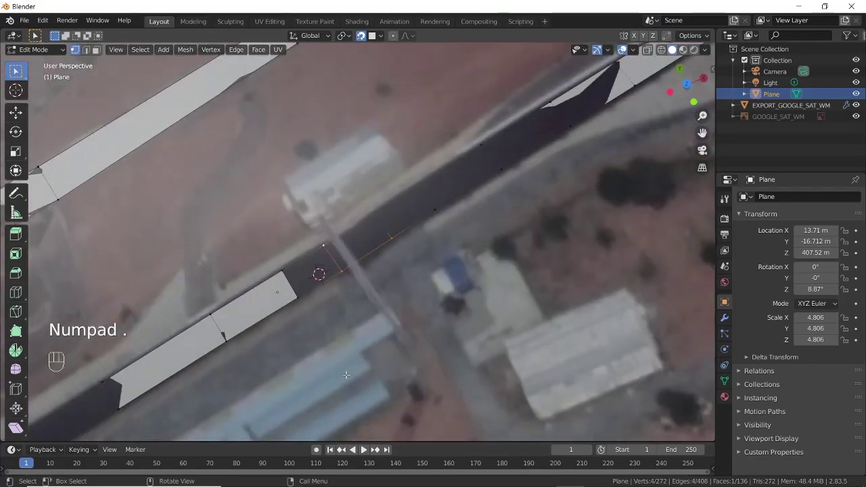
middle_drag(327, 305, 422, 248)
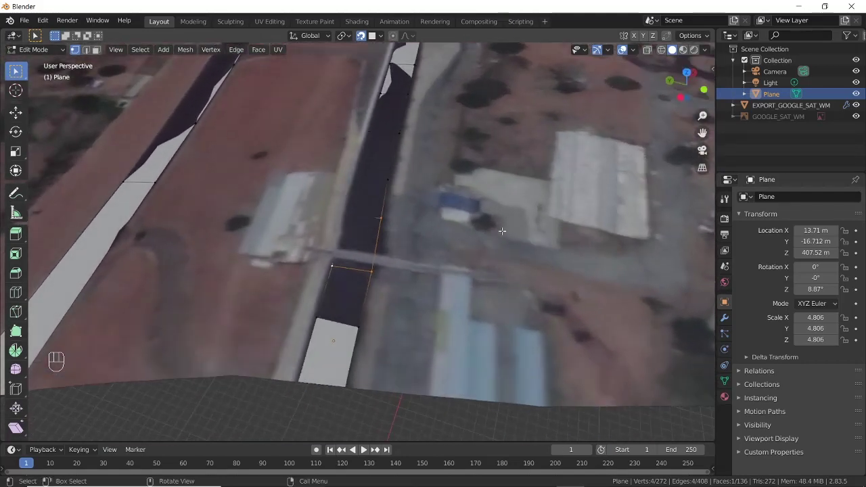
key(n)
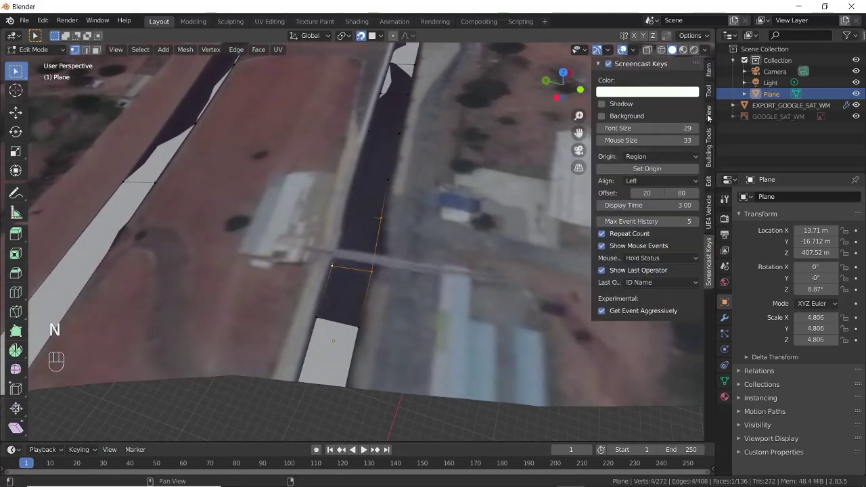
click(709, 112)
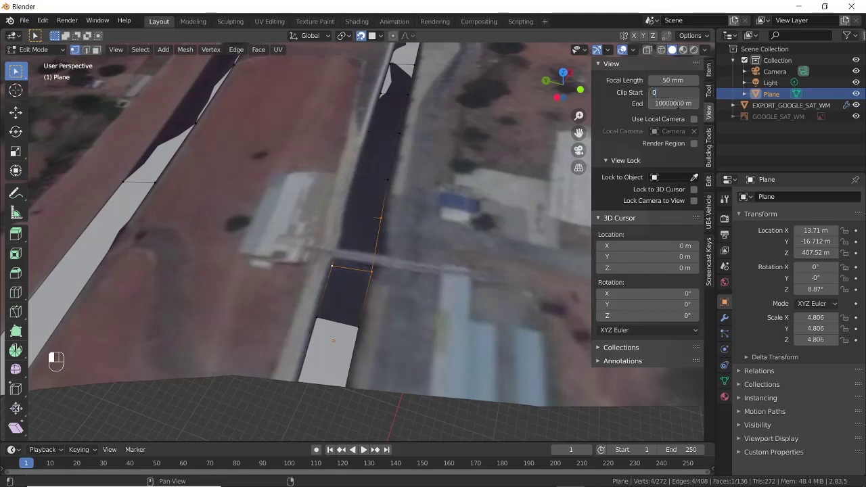
key(Return)
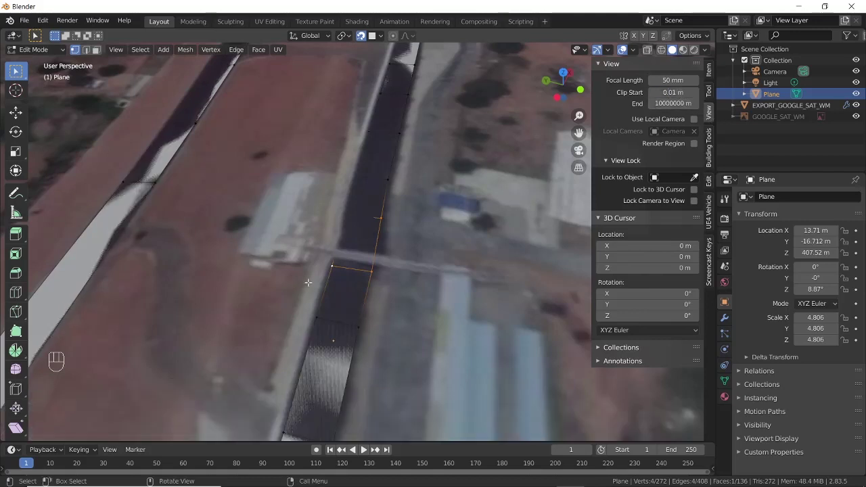
key(n)
Examine the closed track loop over the terrain from a low angle and from farther out
middle_drag(372, 293, 413, 253)
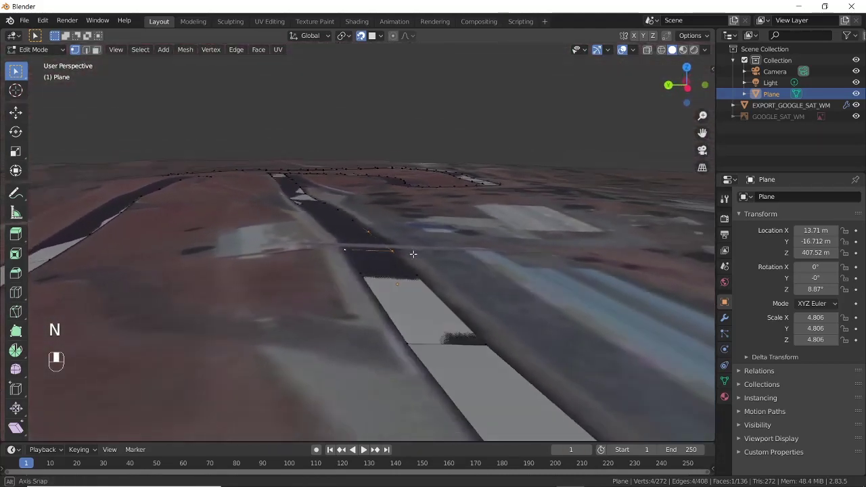
scroll(265, 272, down, 5)
middle_drag(360, 300, 318, 298)
shift+middle_drag(252, 336, 343, 292)
scroll(340, 297, down, 3)
shift+middle_drag(383, 317, 226, 376)
scroll(356, 309, down, 3)
shift+middle_drag(626, 326, 486, 305)
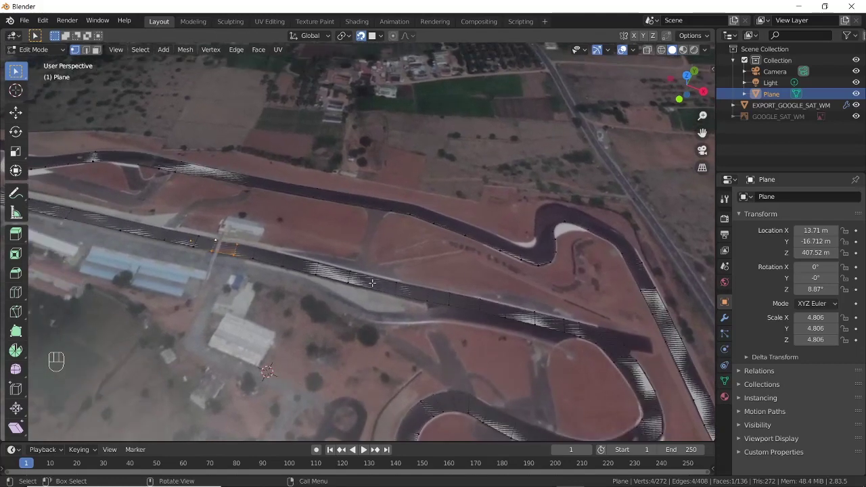
Extrude a first link-road segment south from the northern straight's inner edge and narrow its end edge to the lane width
key(KP_7)
scroll(389, 322, up, 3)
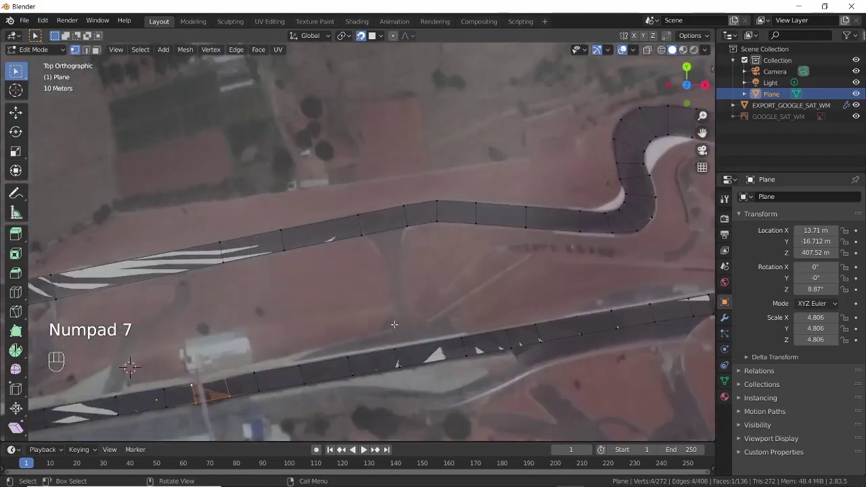
shift+middle_drag(408, 379, 416, 331)
scroll(417, 341, up, 3)
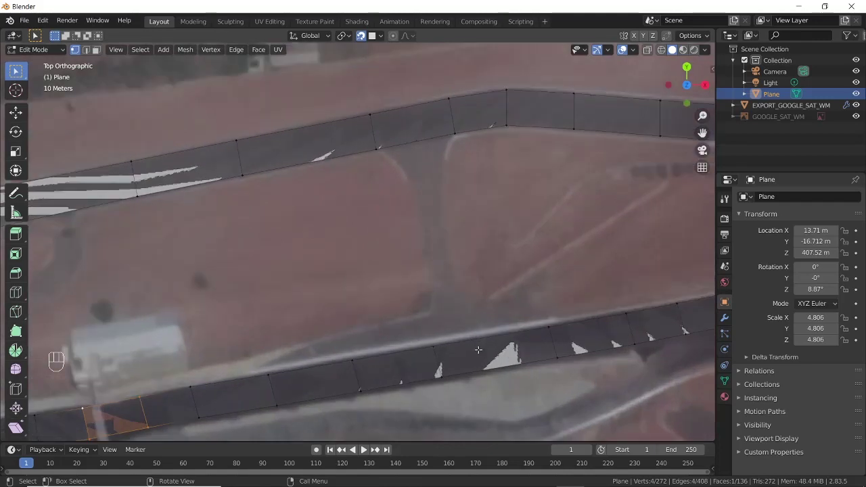
shift+click(401, 207)
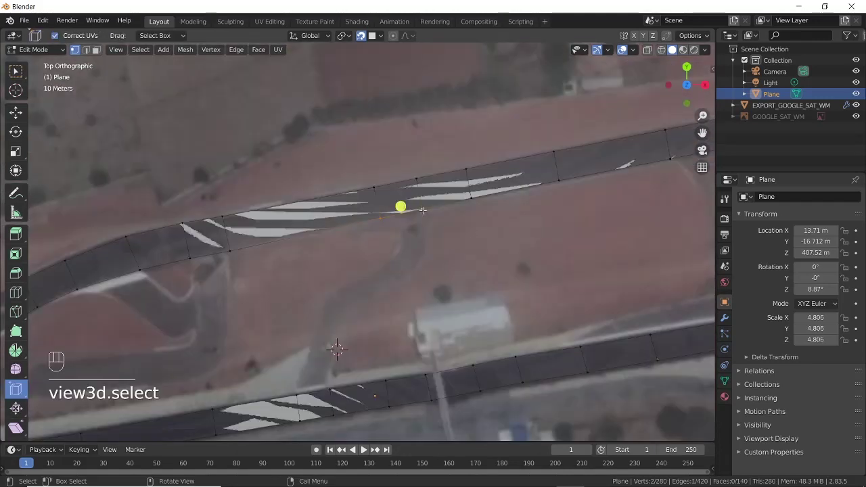
key(e)
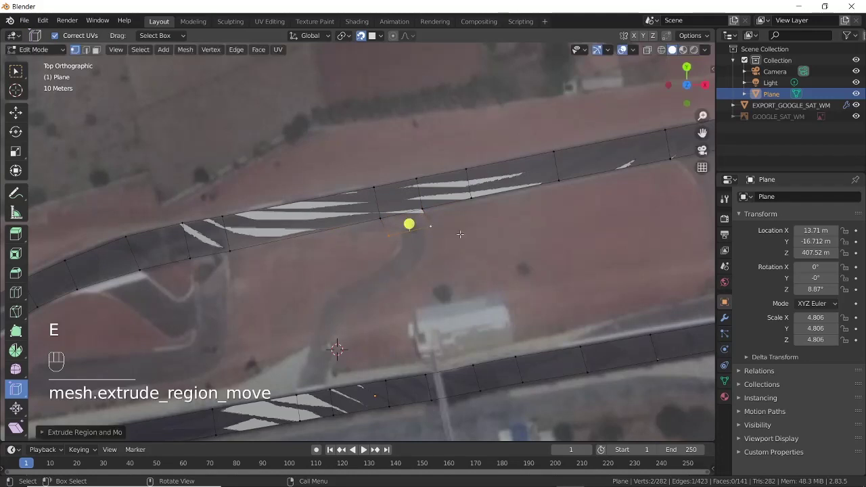
key(s)
click(424, 229)
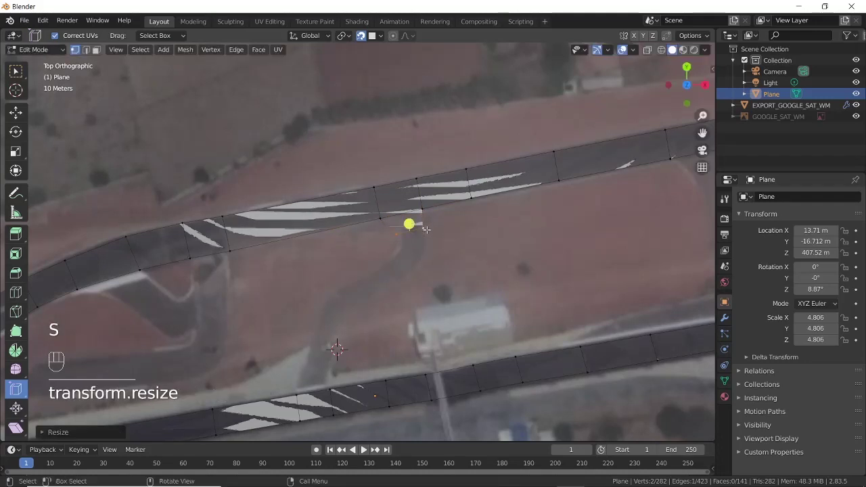
click(18, 75)
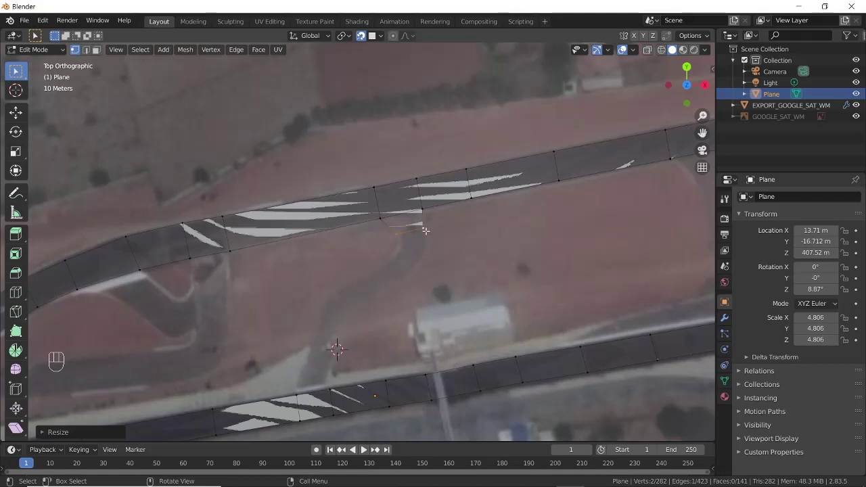
Extrude two more link-road segments south, rotating each end edge into the bend
key(e)
click(439, 255)
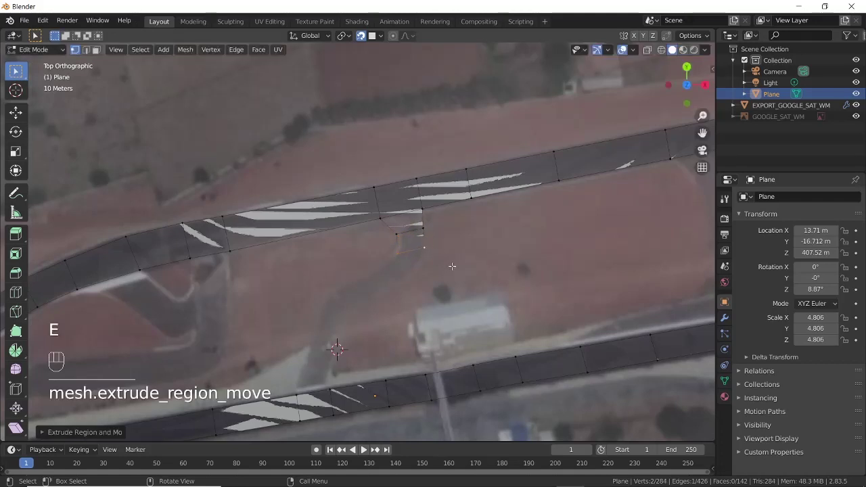
key(r)
click(424, 274)
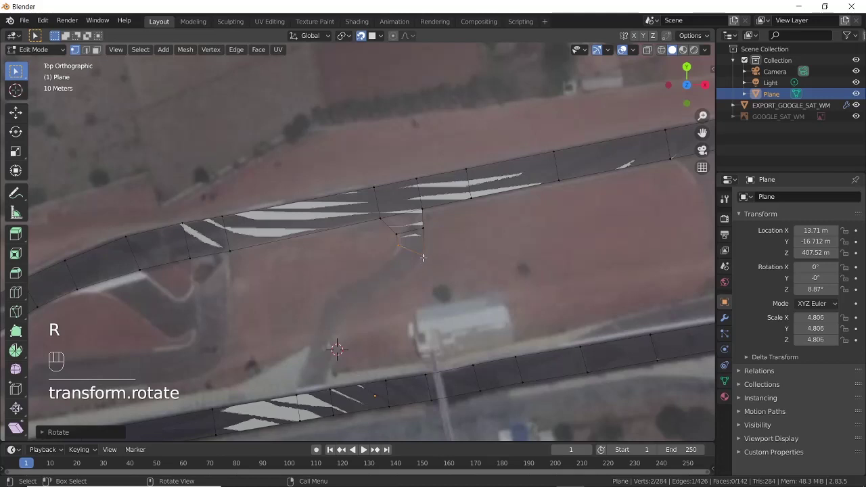
key(e)
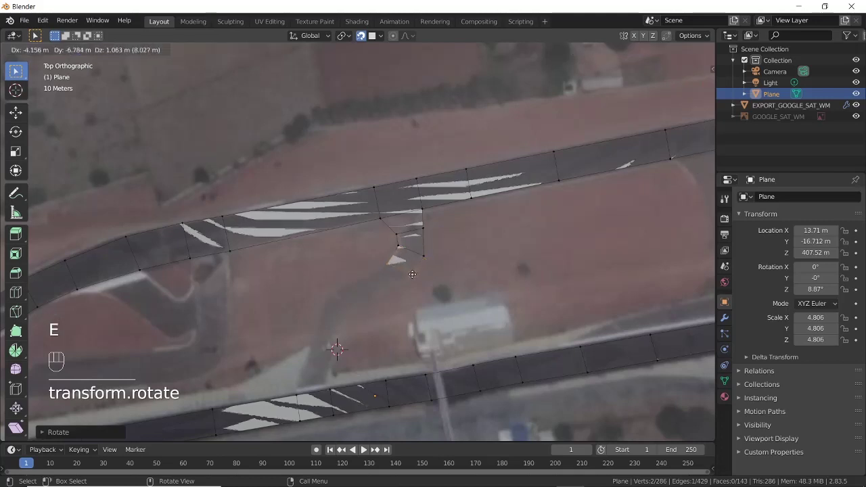
click(412, 274)
key(r)
click(429, 288)
Extrude two link-road segments southwest along the satellite image, rotating each end edge to follow the lane
key(e)
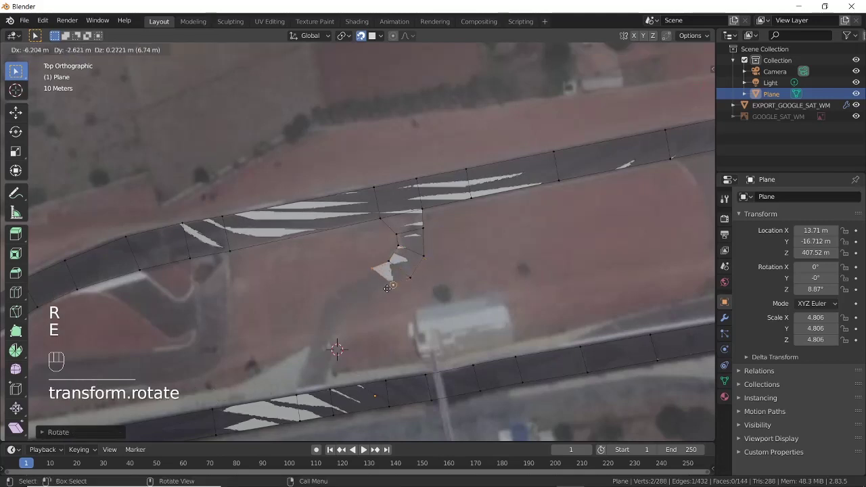
click(358, 279)
key(r)
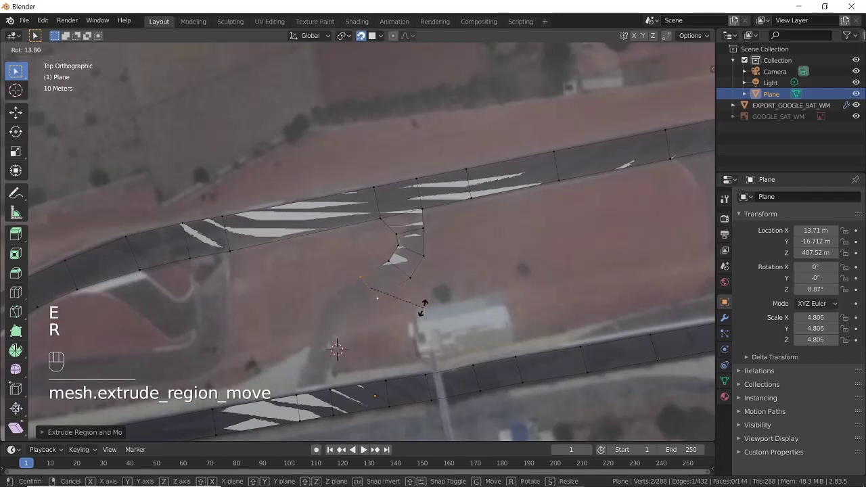
click(423, 308)
key(e)
click(349, 314)
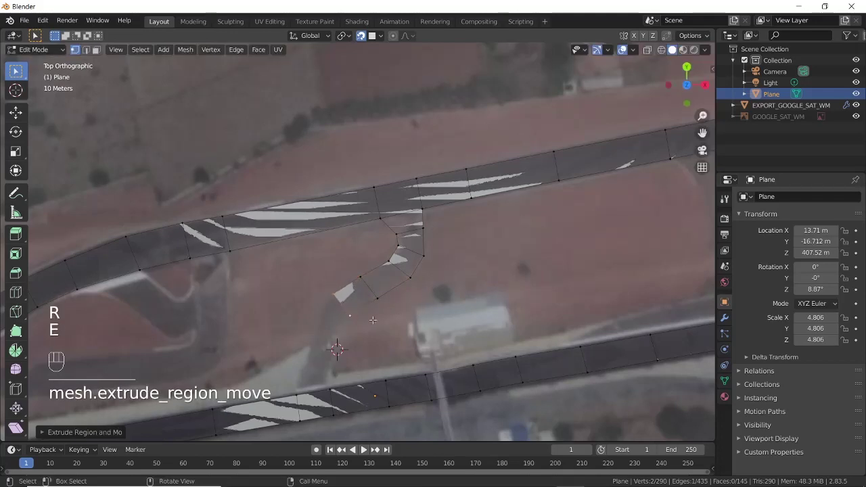
key(r)
click(419, 312)
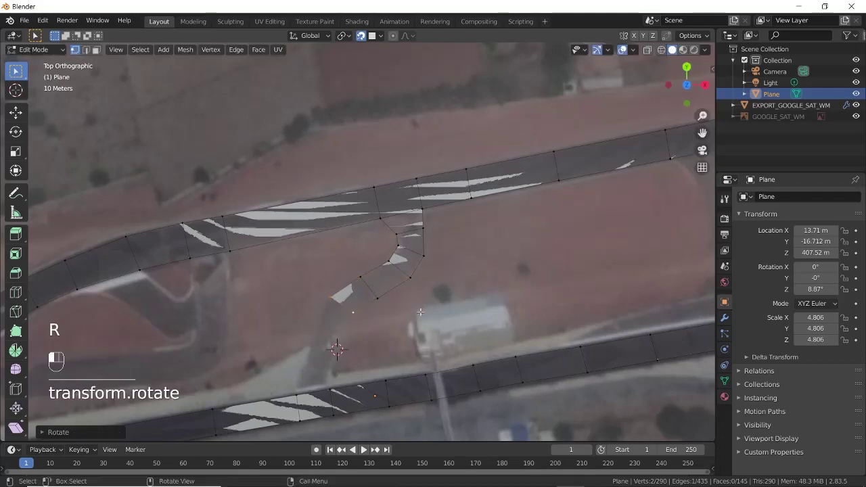
Extrude the link road two segments further south and fill a face between its end and the main straight's upper edge
key(e)
click(339, 340)
key(r)
click(333, 345)
key(e)
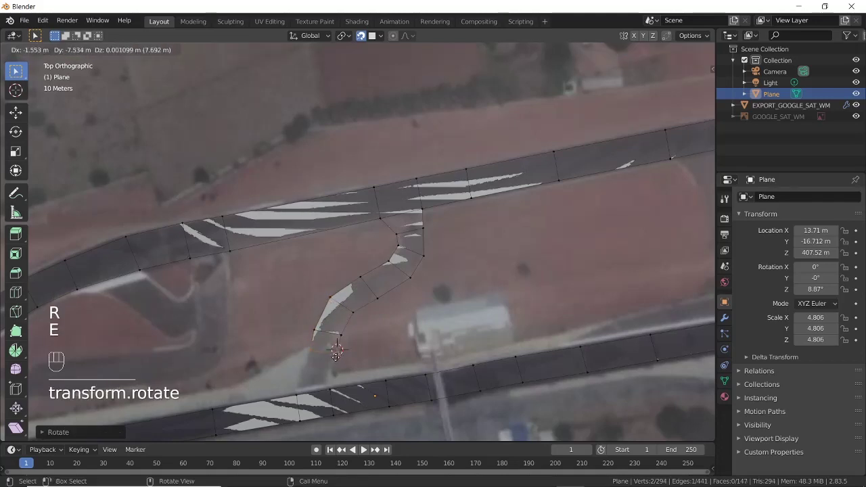
click(331, 364)
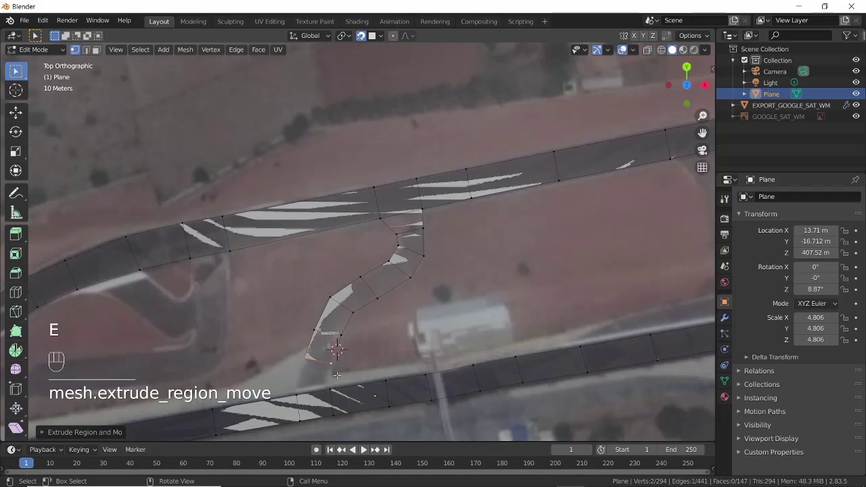
shift+click(330, 389)
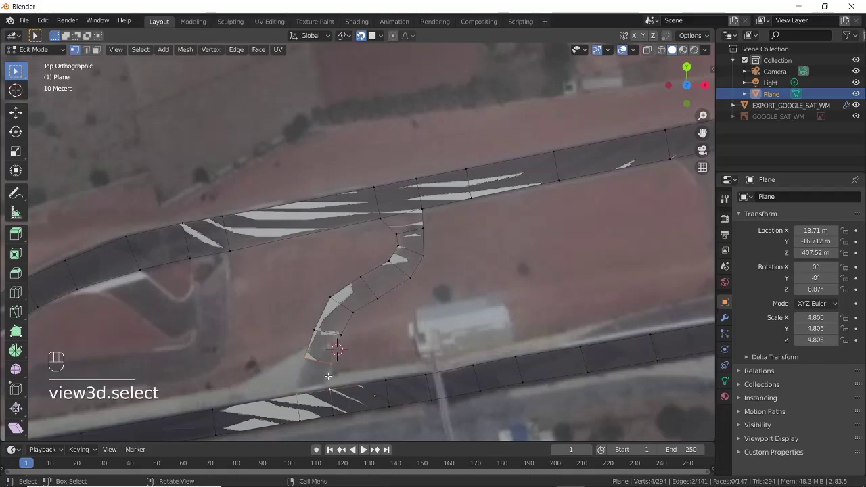
key(f)
scroll(399, 328, down, 4)
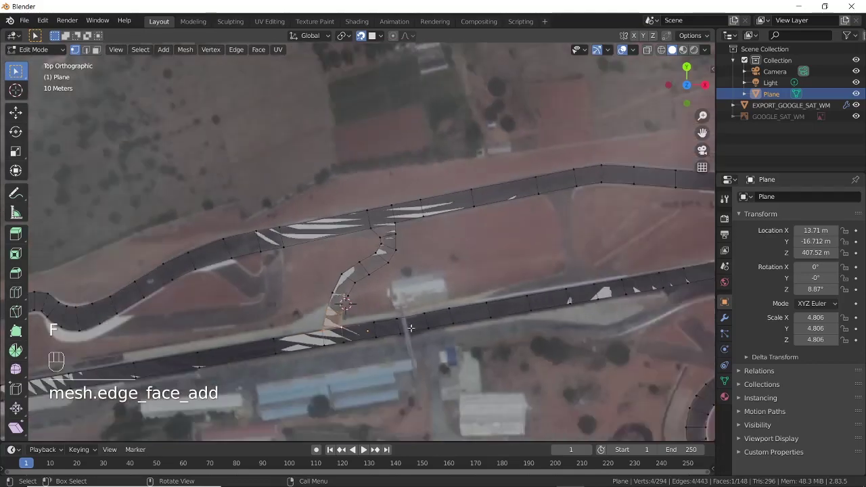
Extrude a second link road north from the main straight's upper edge east of the gantry, resizing its end edges to fit
scroll(404, 338, up, 2)
shift+middle_drag(594, 315, 348, 316)
scroll(348, 316, up, 3)
click(366, 342)
shift+click(424, 332)
key(e)
key(s)
shift+middle_drag(400, 295, 430, 337)
key(e)
key(s)
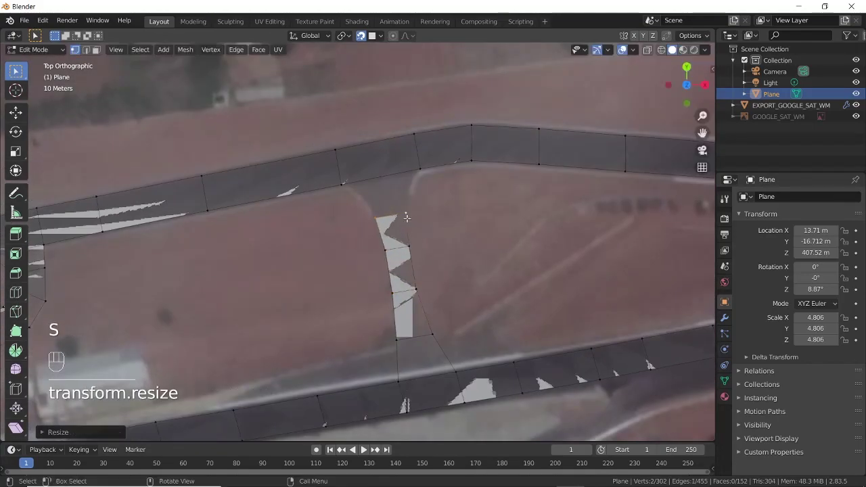
Extend the second link road to the northern straight and move its corner vertex to fit the flared junction
scroll(444, 322, up, 4)
key(e)
click(476, 271)
click(398, 229)
key(g)
click(451, 219)
scroll(452, 220, down, 6)
Select the run of edges along the main straight's southern side near the east corner, extrude it south and shrink it
shift+middle_drag(405, 243, 467, 155)
scroll(372, 196, up, 2)
click(159, 205)
shift+middle_drag(315, 196, 450, 220)
ctrl+click(585, 161)
shift+middle_drag(506, 219, 495, 246)
key(e)
click(577, 216)
key(s)
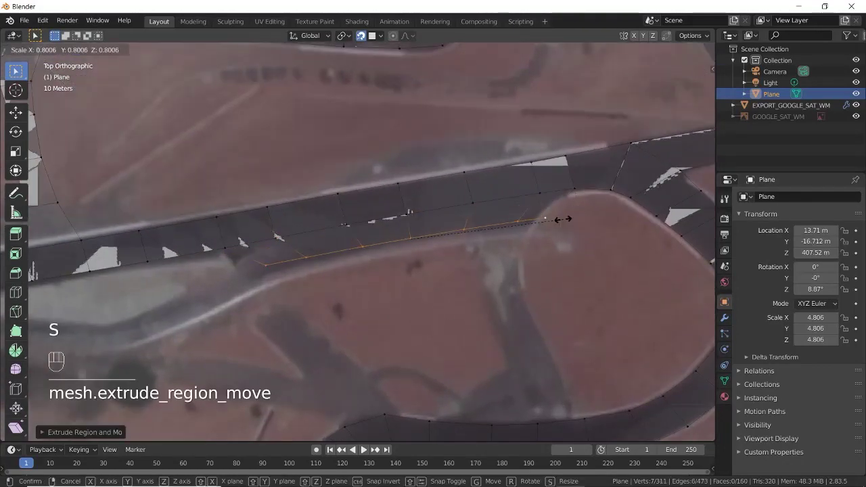
click(545, 219)
Move the vertices of the new southern strip onto the white track line and shape its west end toward the pit lane
click(268, 264)
key(g)
scroll(298, 271, up, 1)
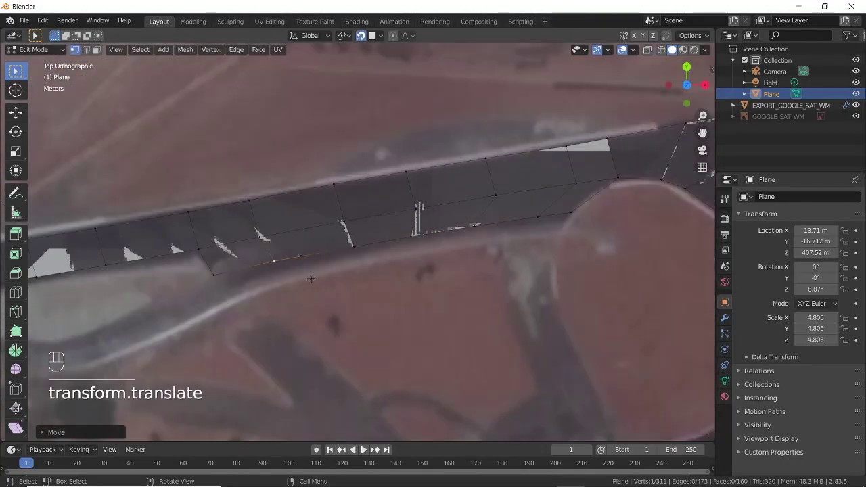
shift+middle_drag(309, 277, 347, 268)
ctrl+click(617, 204)
key(g)
key(e)
key(g)
click(259, 287)
key(g)
shift+middle_drag(244, 284, 466, 223)
Extrude pit-lane segments west from the strip's end, resizing and rotating the end edges to follow the lane
key(e)
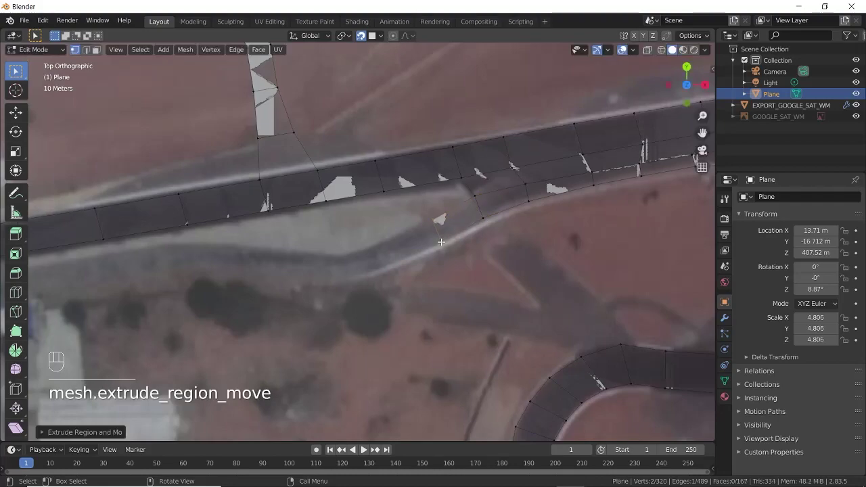
key(e)
shift+middle_drag(298, 270, 441, 257)
shift+middle_drag(377, 253, 492, 265)
key(s)
click(483, 304)
shift+middle_drag(433, 284, 554, 284)
key(r)
key(e)
mouse_move(284, 291)
shift+middle_down()
mouse_move(595, 233)
mouse_move(284, 291)
shift+middle_up()
Extrude the pit lane further west beside the main straight and close its far end onto the straight with a face
scroll(466, 271, up, 2)
key(e)
click(474, 281)
shift+middle_drag(338, 298, 452, 287)
key(e)
click(433, 291)
key(e)
key(r)
click(463, 285)
key(f)
Move and resize the pit-lane geometry at its western junction to fit the imagery
shift+middle_drag(508, 284, 355, 321)
click(410, 268)
key(g)
key(s)
scroll(379, 291, down, 4)
Extrude a branch road south from the northern straight's inner edge east of the chicane, rotating and moving its end edge into the bend
scroll(356, 321, up, 4)
shift+middle_drag(203, 157, 249, 313)
click(444, 166)
shift+click(490, 157)
key(e)
key(r)
key(g)
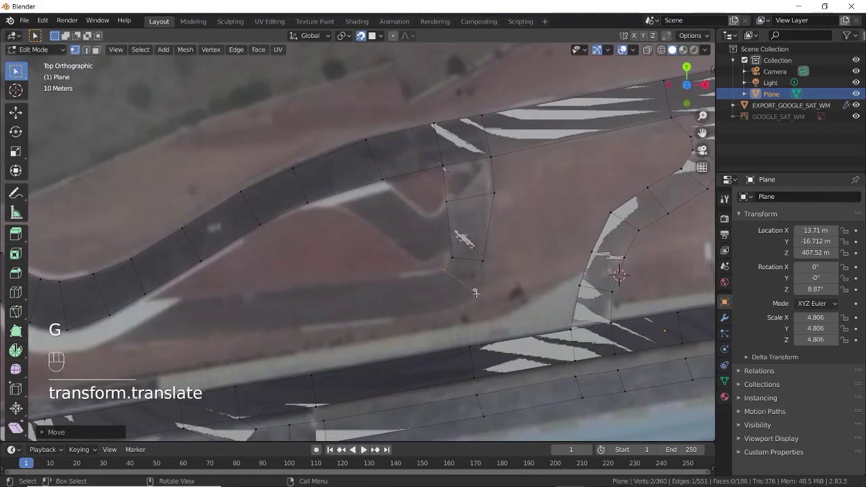
Extrude the branch road west along the infield lane toward the chicane, rotating its end edge through the bend
key(e)
shift+middle_drag(447, 303, 515, 289)
key(r)
key(e)
click(283, 318)
Extrude a diagonal link southeast from the track's inner edge after the chicane and fill a face joining it to the branch road
click(284, 217)
shift+click(359, 196)
shift+middle_drag(230, 323, 384, 271)
key(e)
click(392, 222)
key(s)
key(e)
click(403, 250)
key(e)
key(r)
click(399, 273)
key(f)
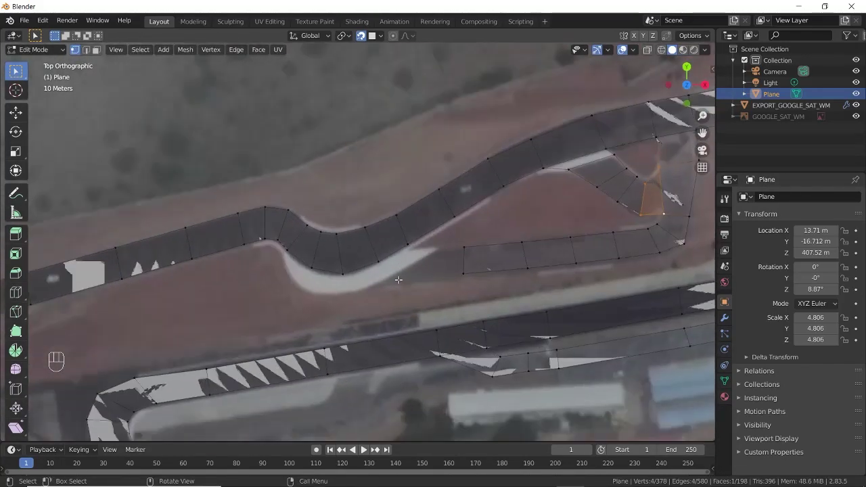
Extrude the chicane's southern edges outward, fill a face to the infield lane's end and move a vertex to smooth the junction
scroll(384, 271, up, 2)
click(425, 239)
ctrl+click(214, 230)
key(e)
click(210, 249)
click(424, 258)
shift+click(462, 247)
key(f)
shift+middle_drag(329, 300, 472, 282)
key(g)
click(424, 288)
Hide the EXPORT_GOOGLE_SAT_WM terrain so only the track mesh is shown
scroll(399, 243, down, 6)
middle_drag(399, 244, 515, 207)
click(856, 105)
scroll(516, 207, up, 2)
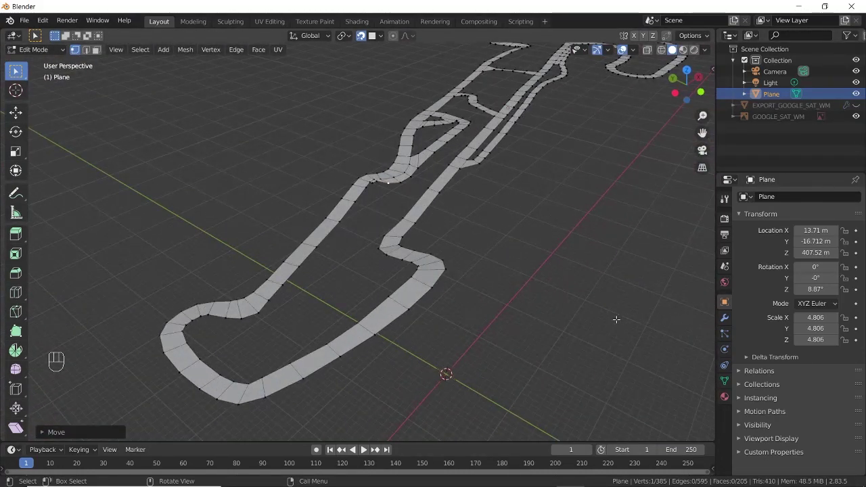
Open the list of modifiers available for the Plane track mesh
click(724, 319)
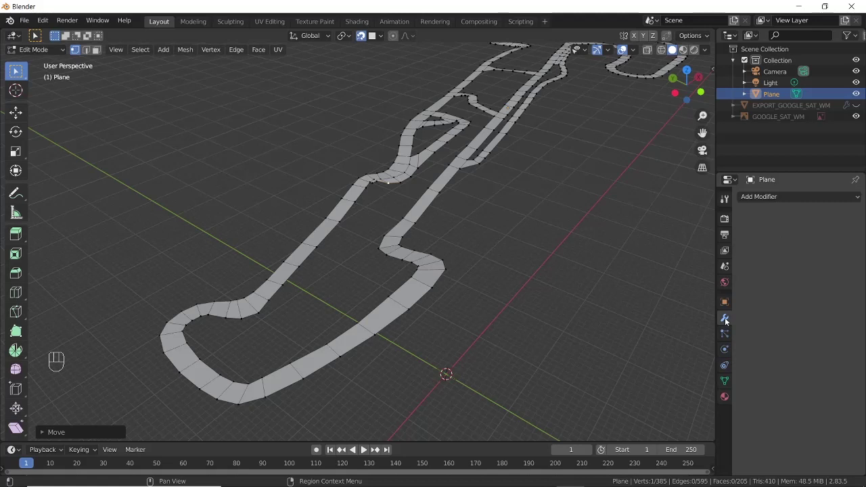
click(840, 198)
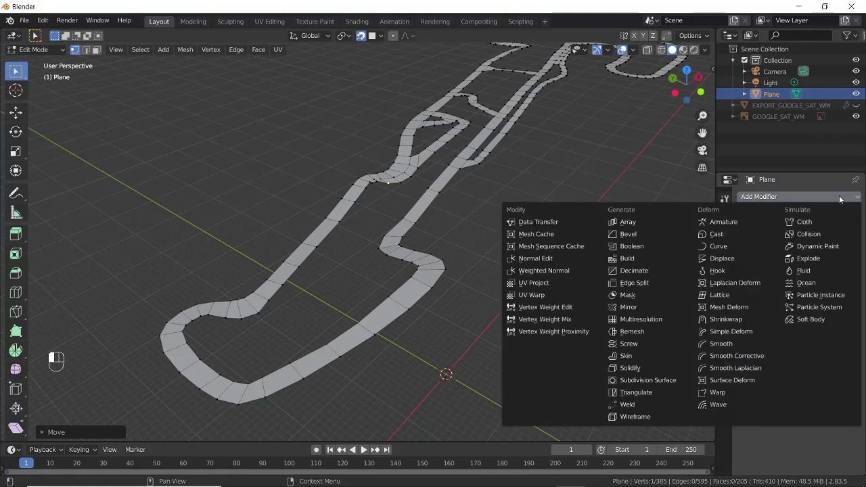